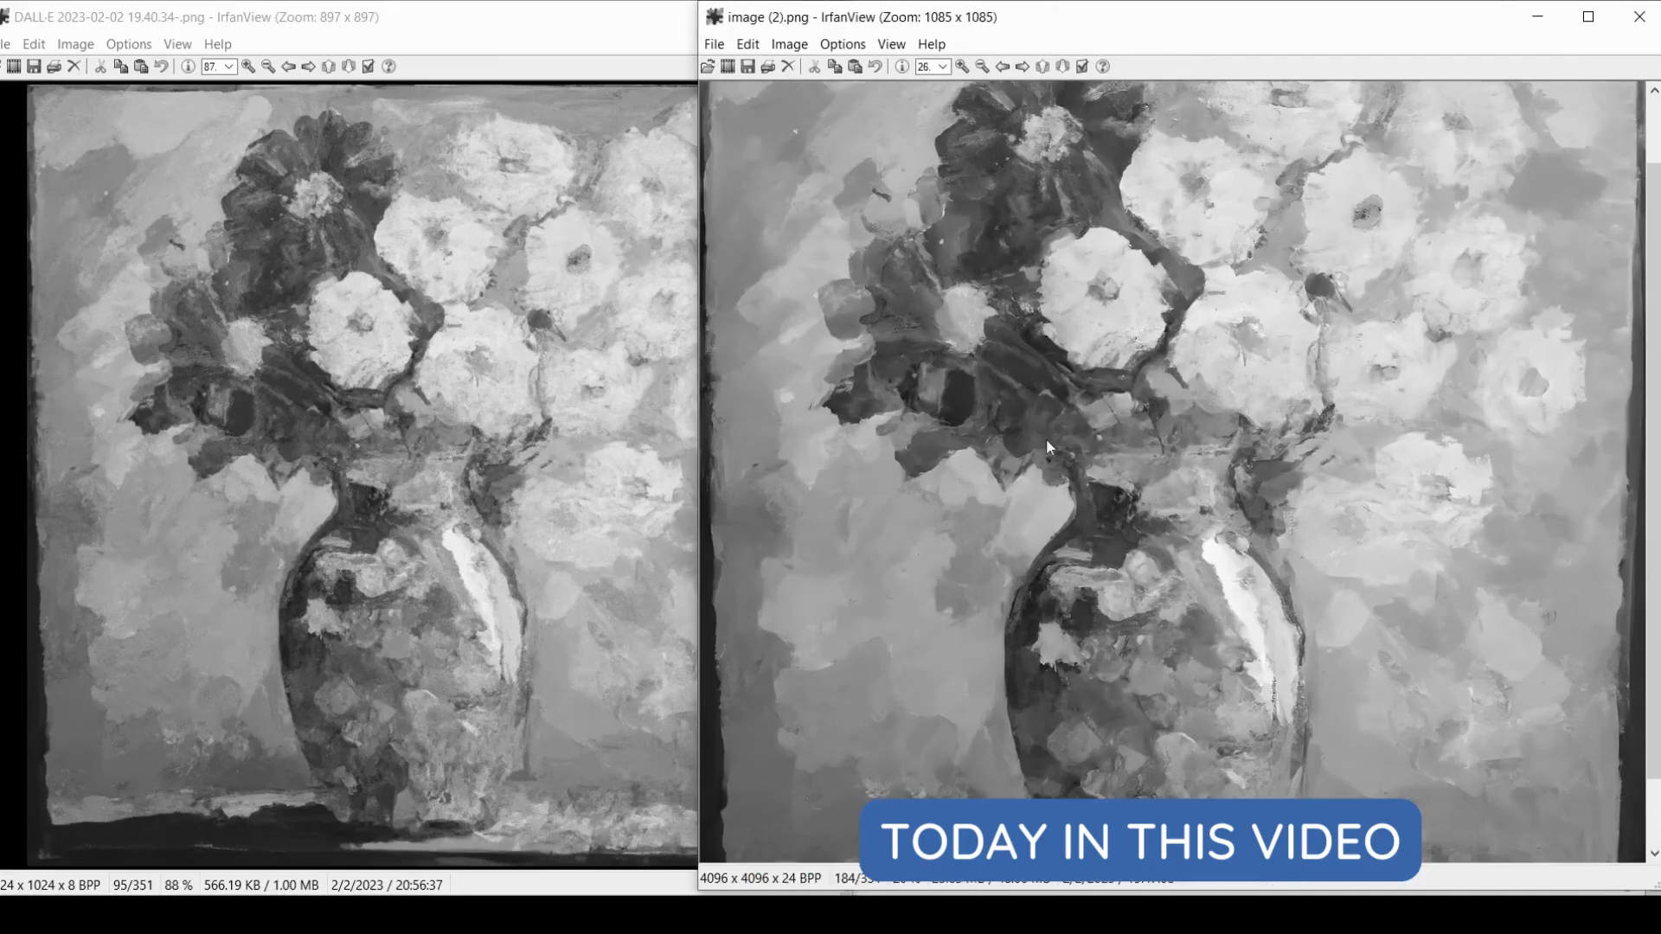
pyautogui.scroll(2, 1039, 335)
pyautogui.scroll(1, 1038, 335)
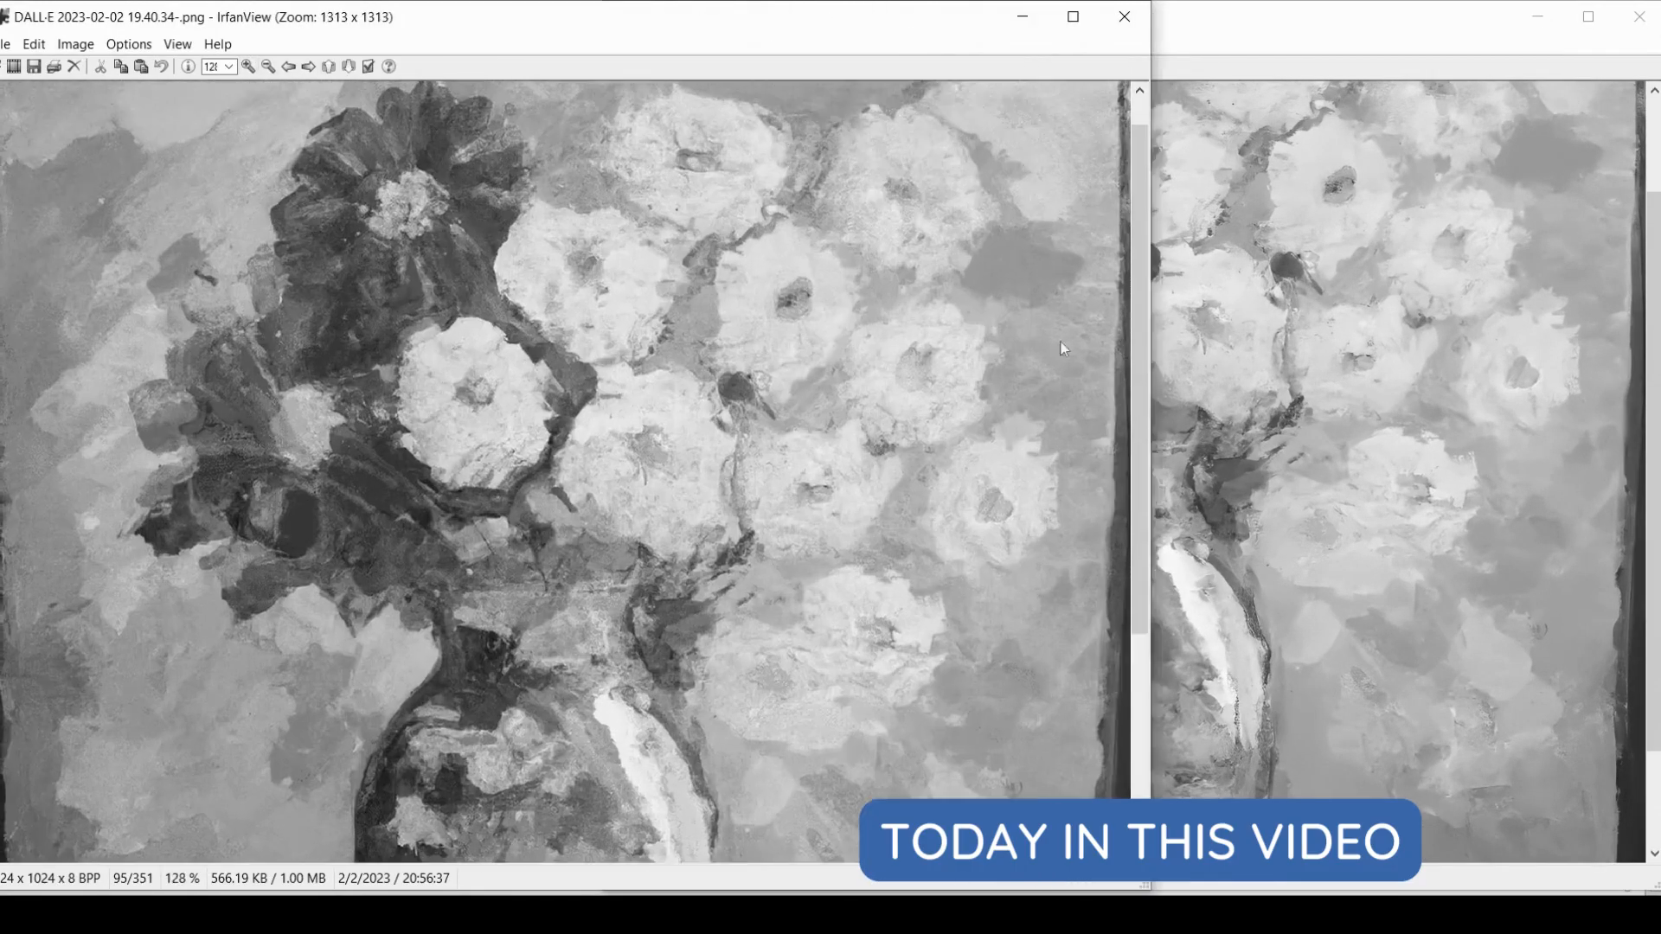
# Zoom in further on the original 1024 px flower painting for comparison.
pyautogui.click(1066, 335)
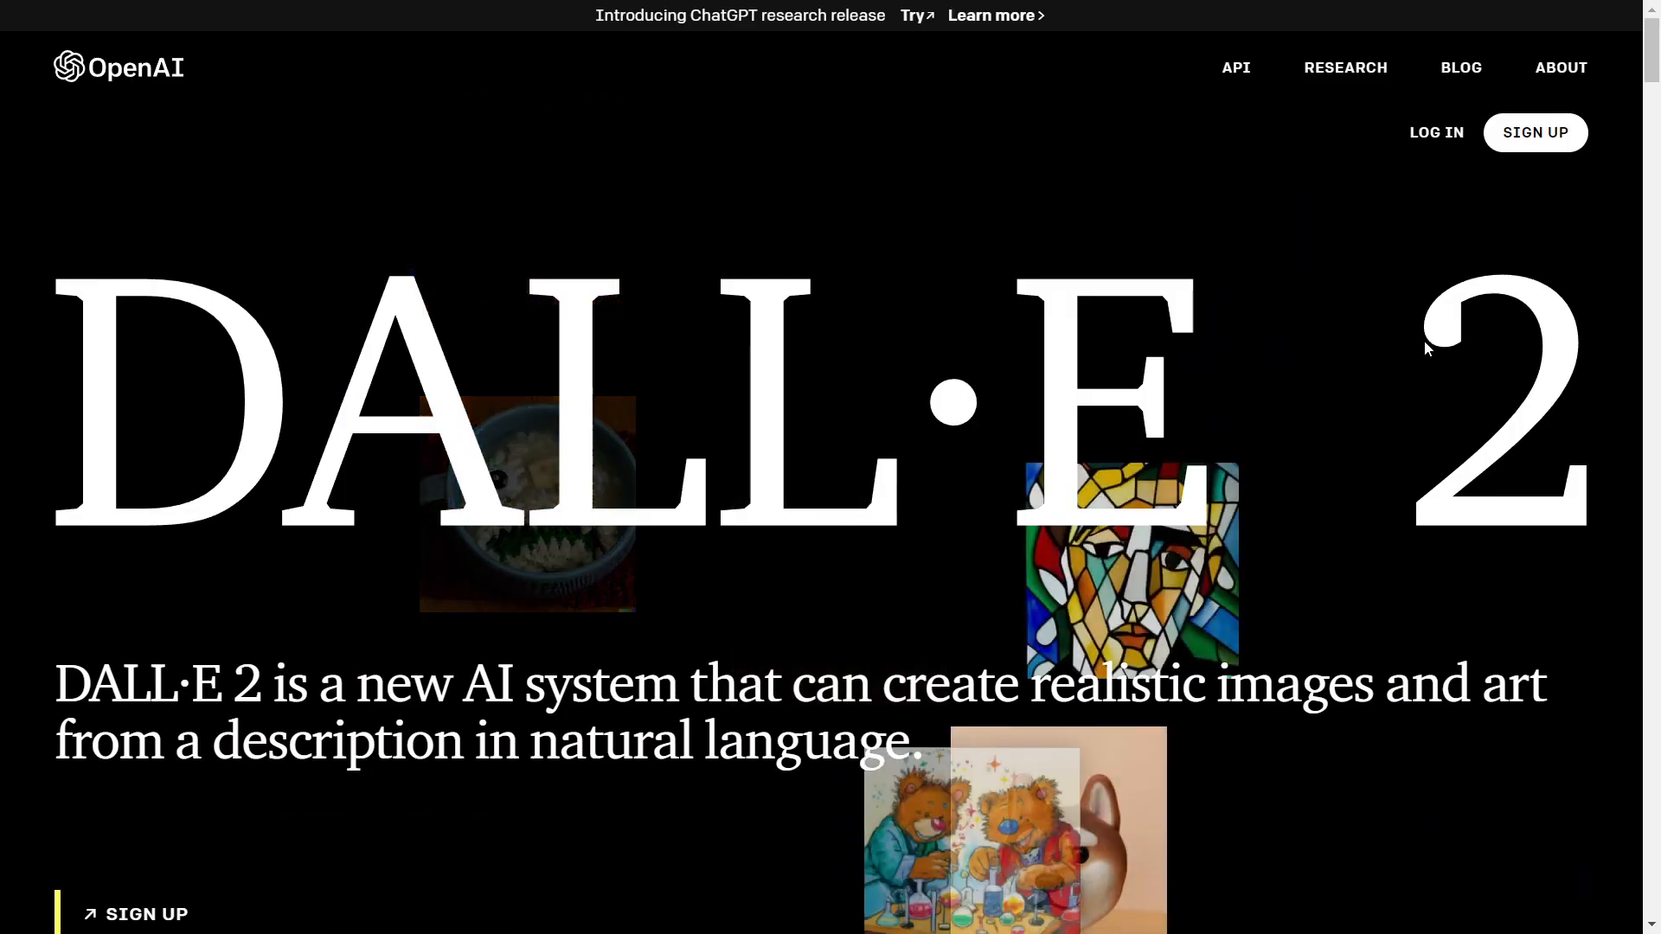
pyautogui.scroll(-3, 1430, 341)
pyautogui.scroll(-5, 1431, 345)
pyautogui.scroll(-4, 1432, 348)
pyautogui.scroll(-3, 1317, 433)
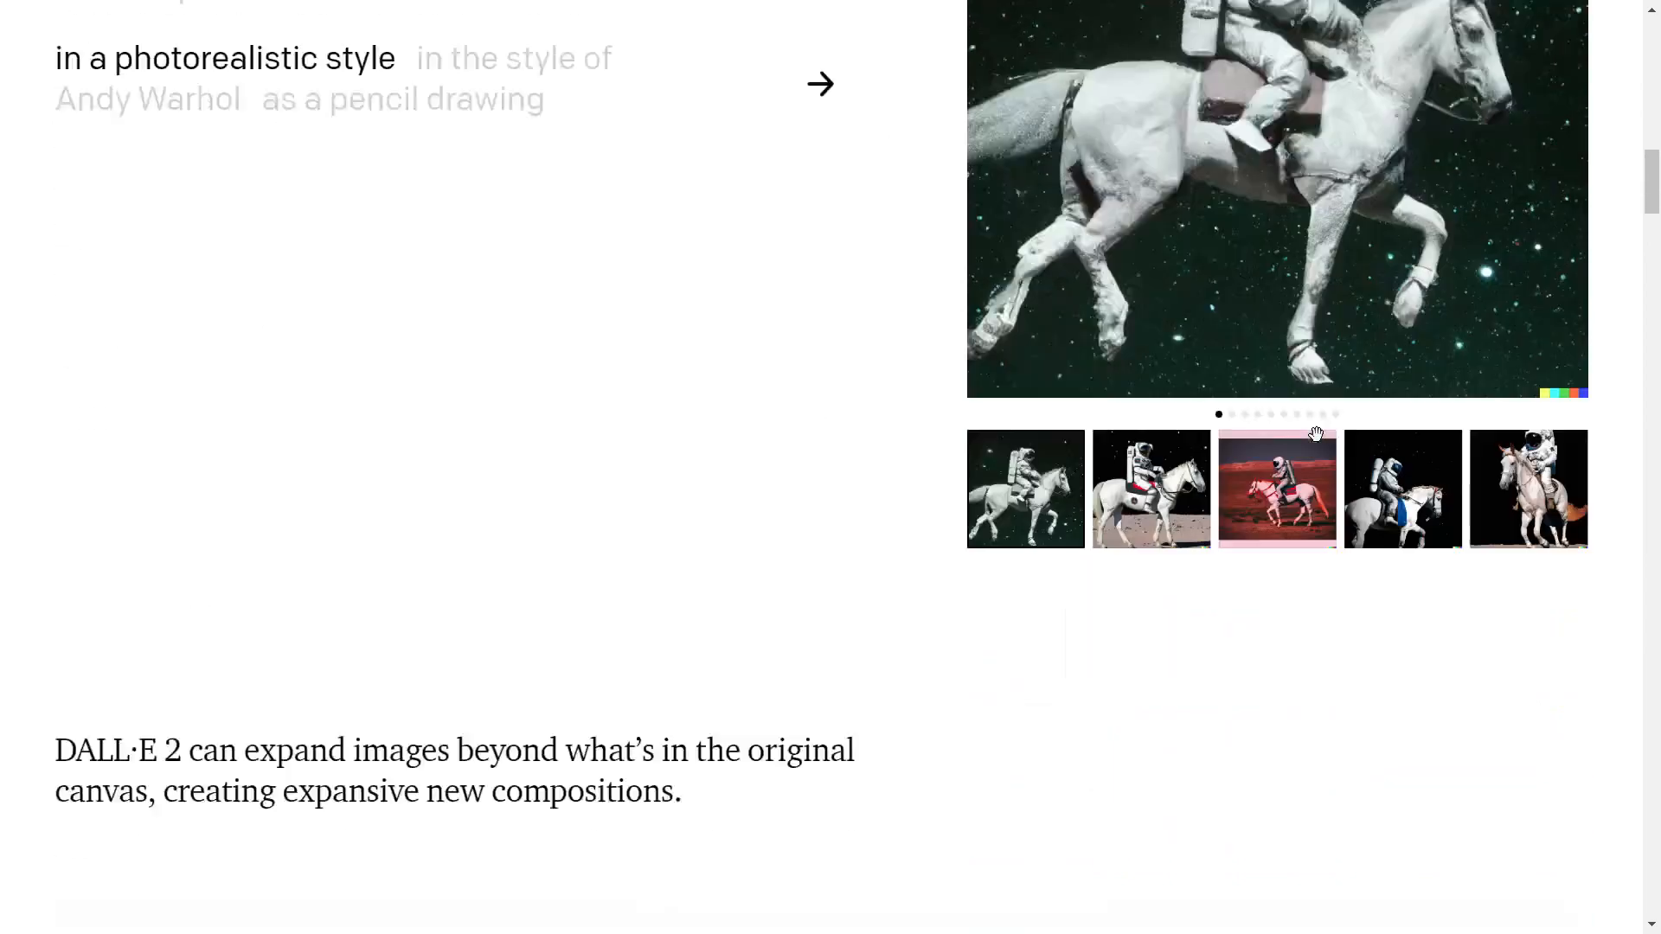
pyautogui.scroll(-3, 1315, 442)
pyautogui.scroll(-5, 1315, 433)
pyautogui.scroll(-5, 1316, 434)
pyautogui.scroll(-4, 1082, 445)
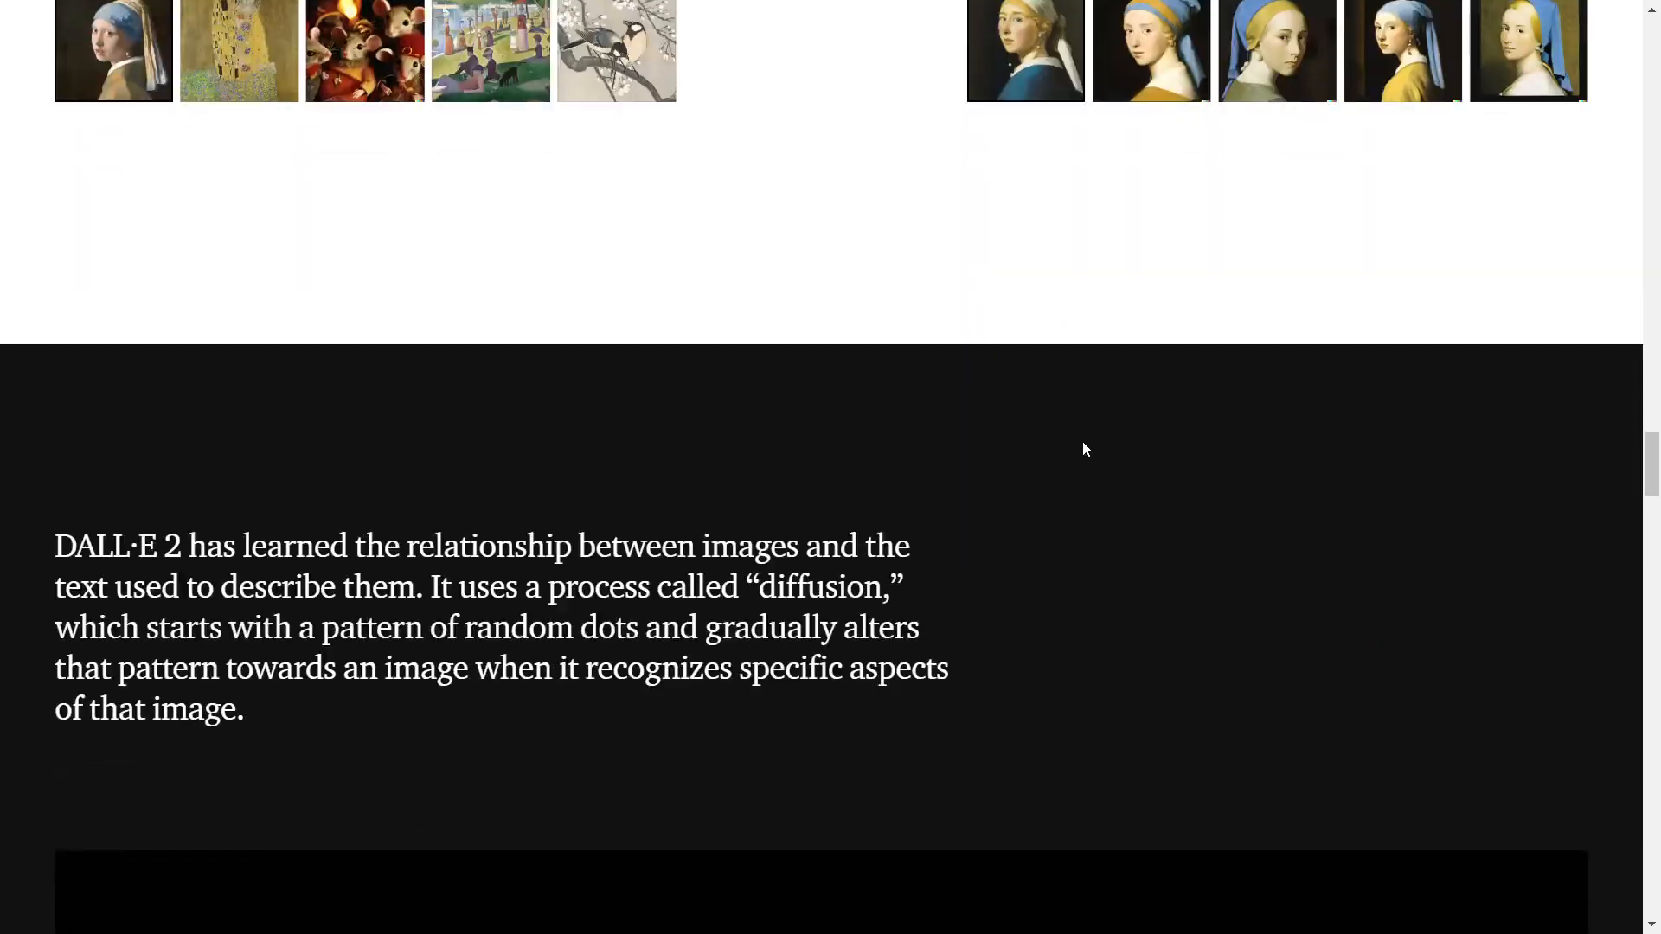
pyautogui.scroll(-5, 1082, 446)
pyautogui.scroll(-5, 1120, 650)
pyautogui.scroll(-5, 445, 520)
pyautogui.scroll(-5, 445, 519)
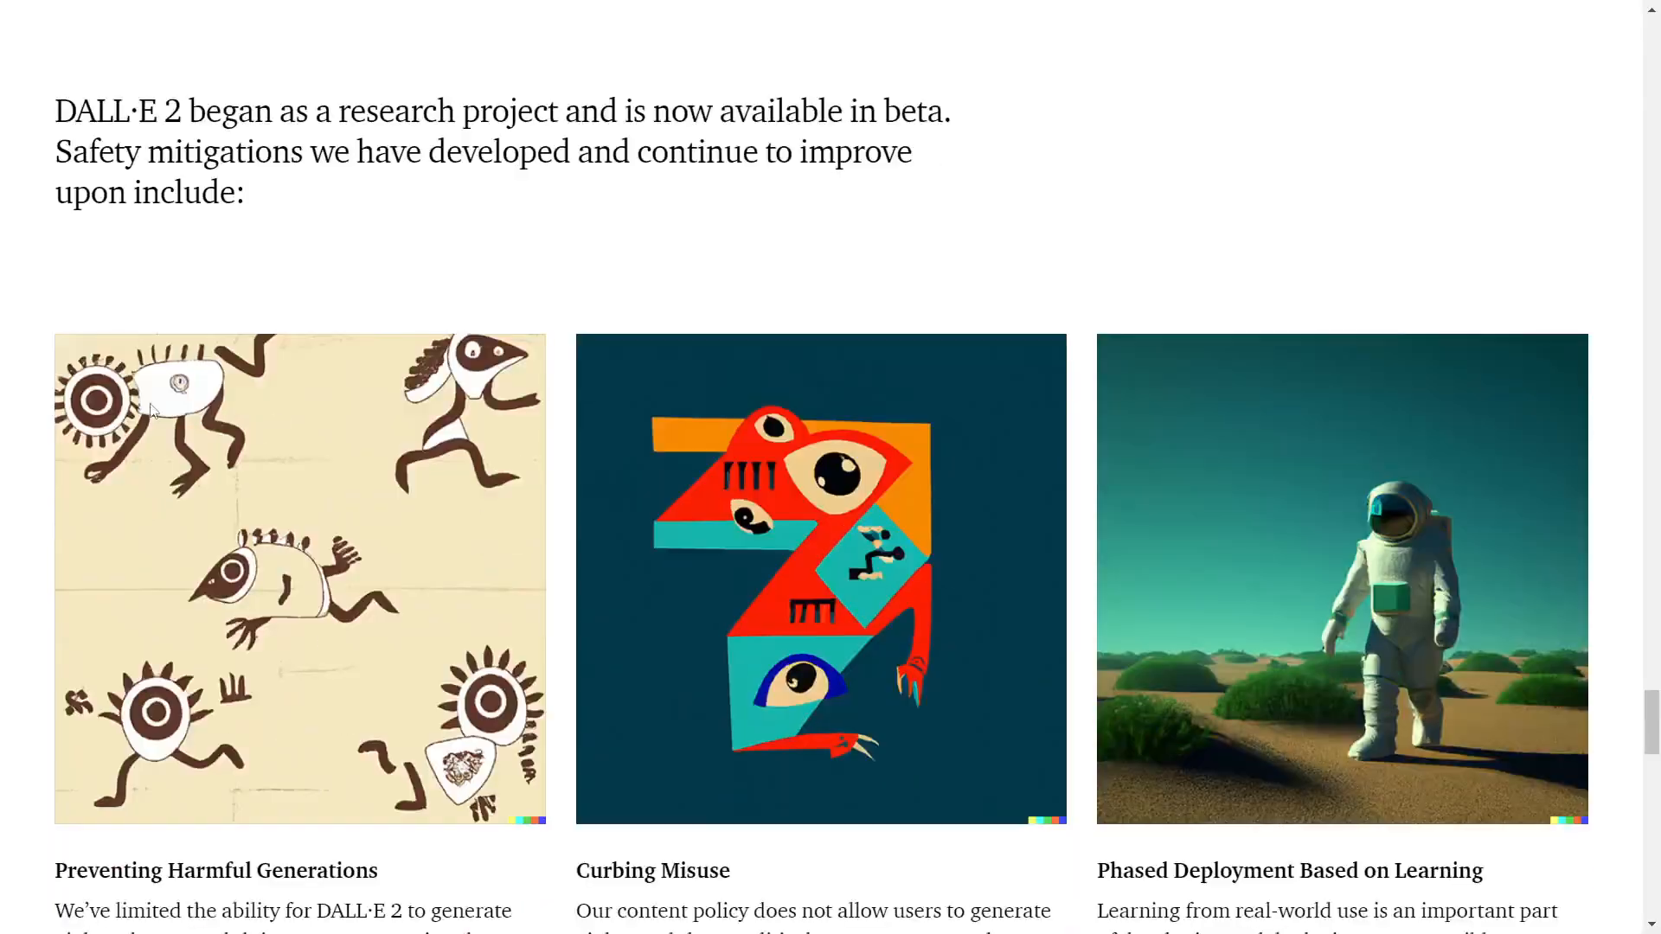
pyautogui.scroll(-5, 575, 464)
pyautogui.scroll(-5, 377, 321)
pyautogui.scroll(-5, 376, 321)
# Jump back to the top of the DALL·E 2 overview page before signing up.
pyautogui.press('Home')
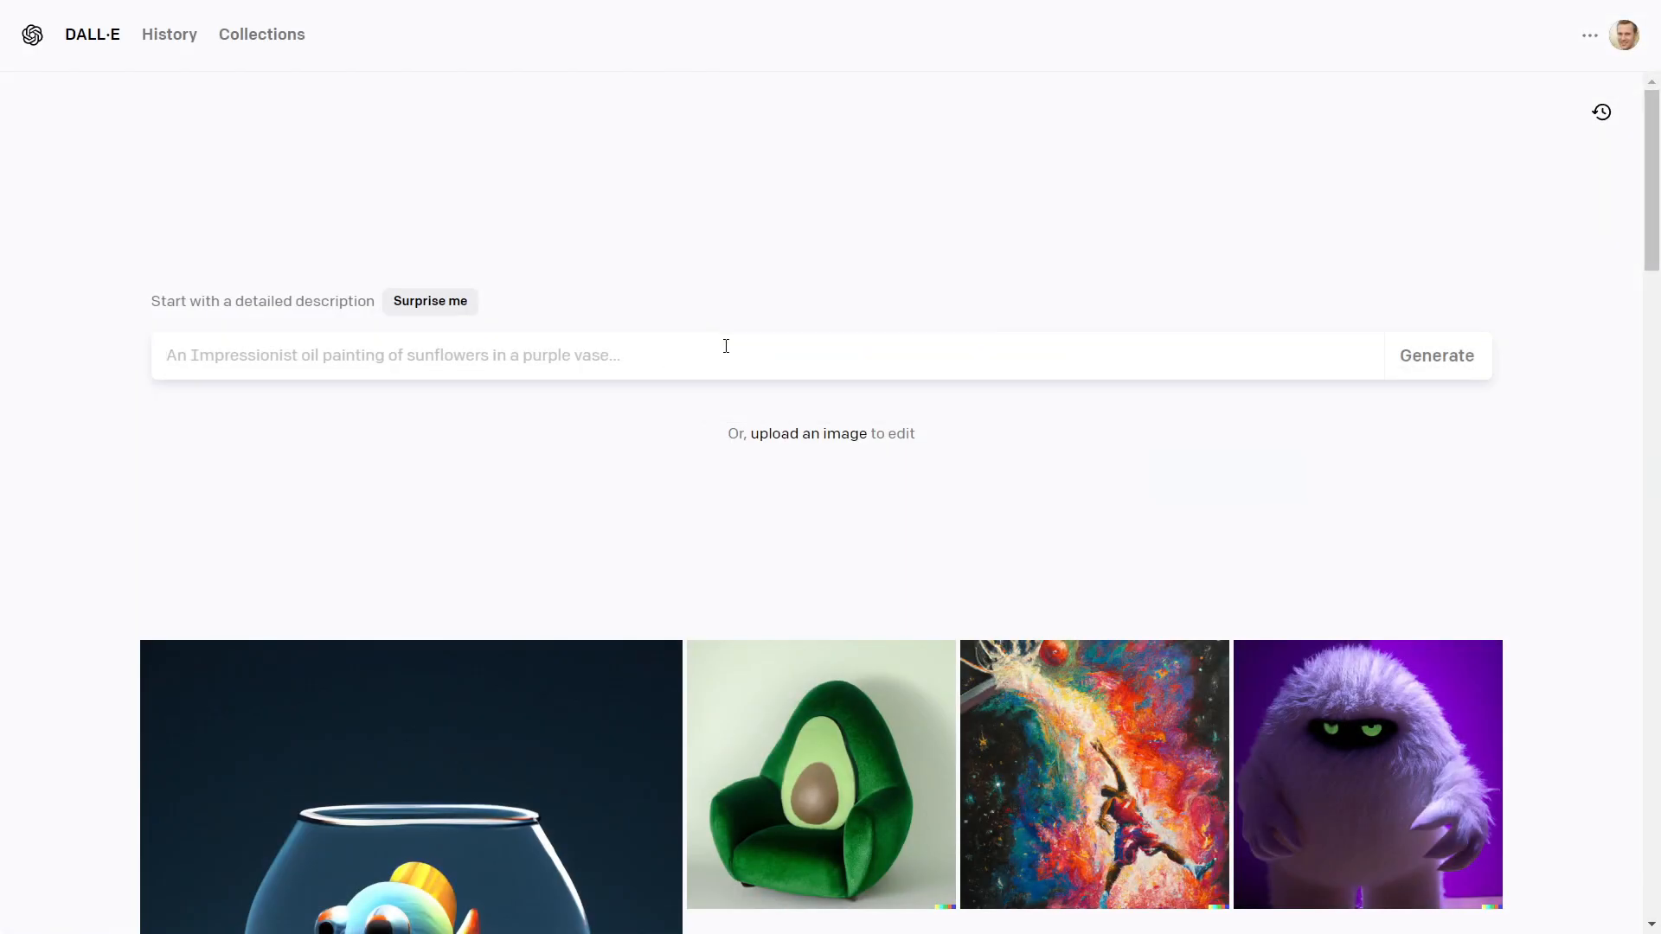
pyautogui.write('Flower vase oil painting')
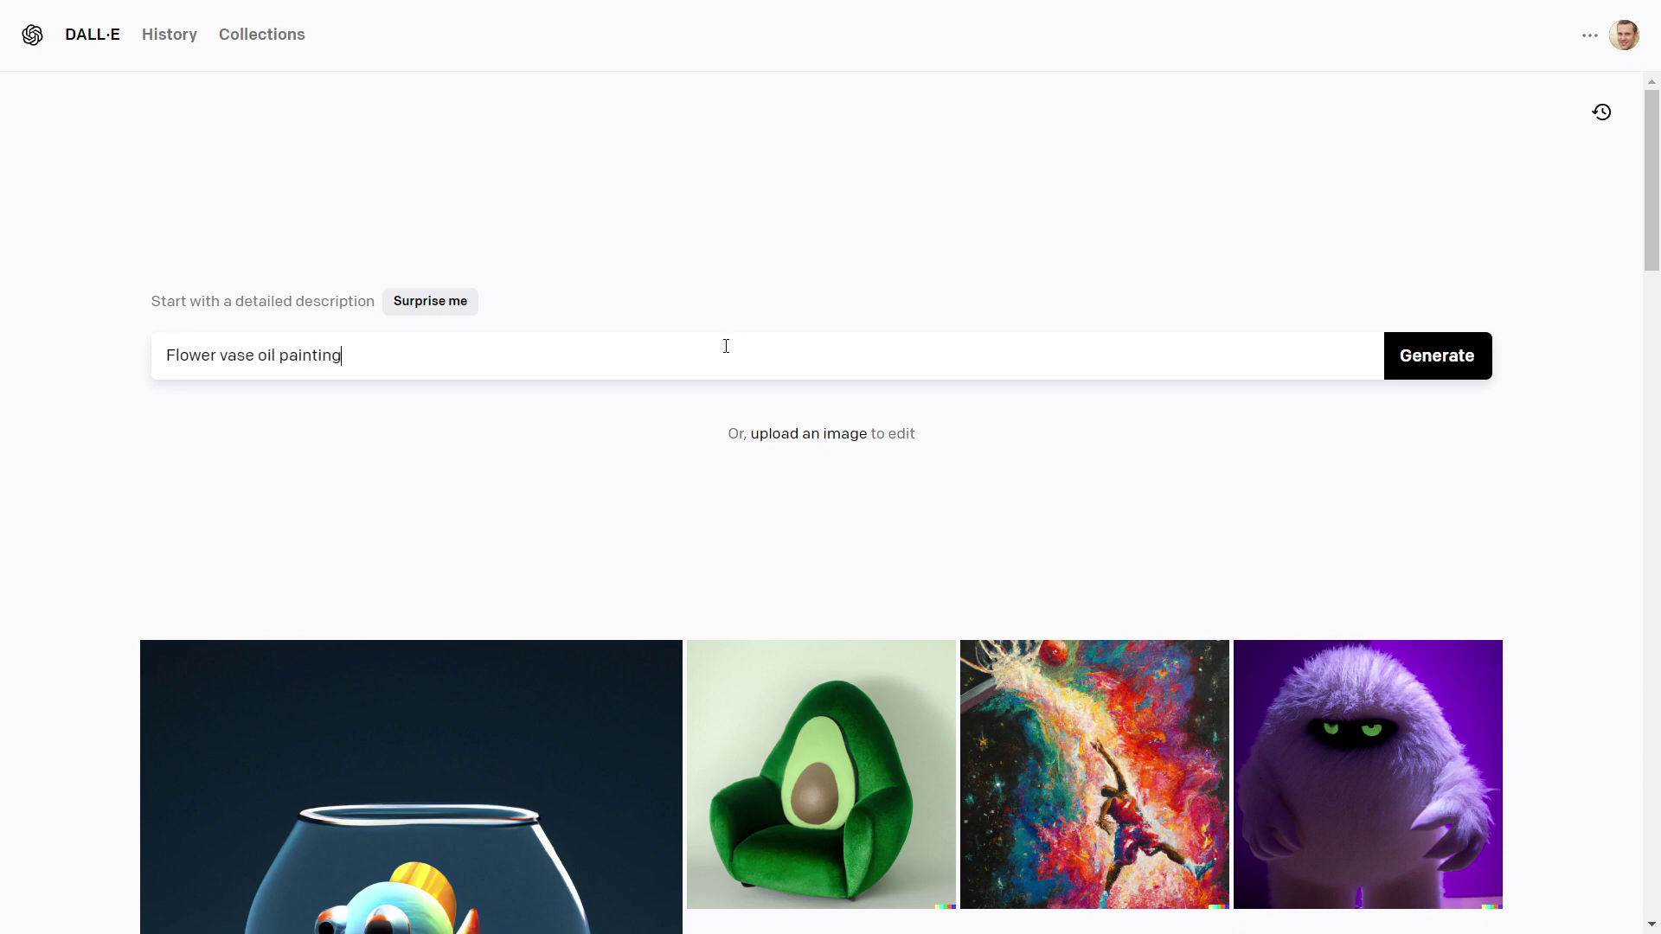
# Generate four paintings from the prompt 'Flower vase oil painting'.
pyautogui.press('Return')
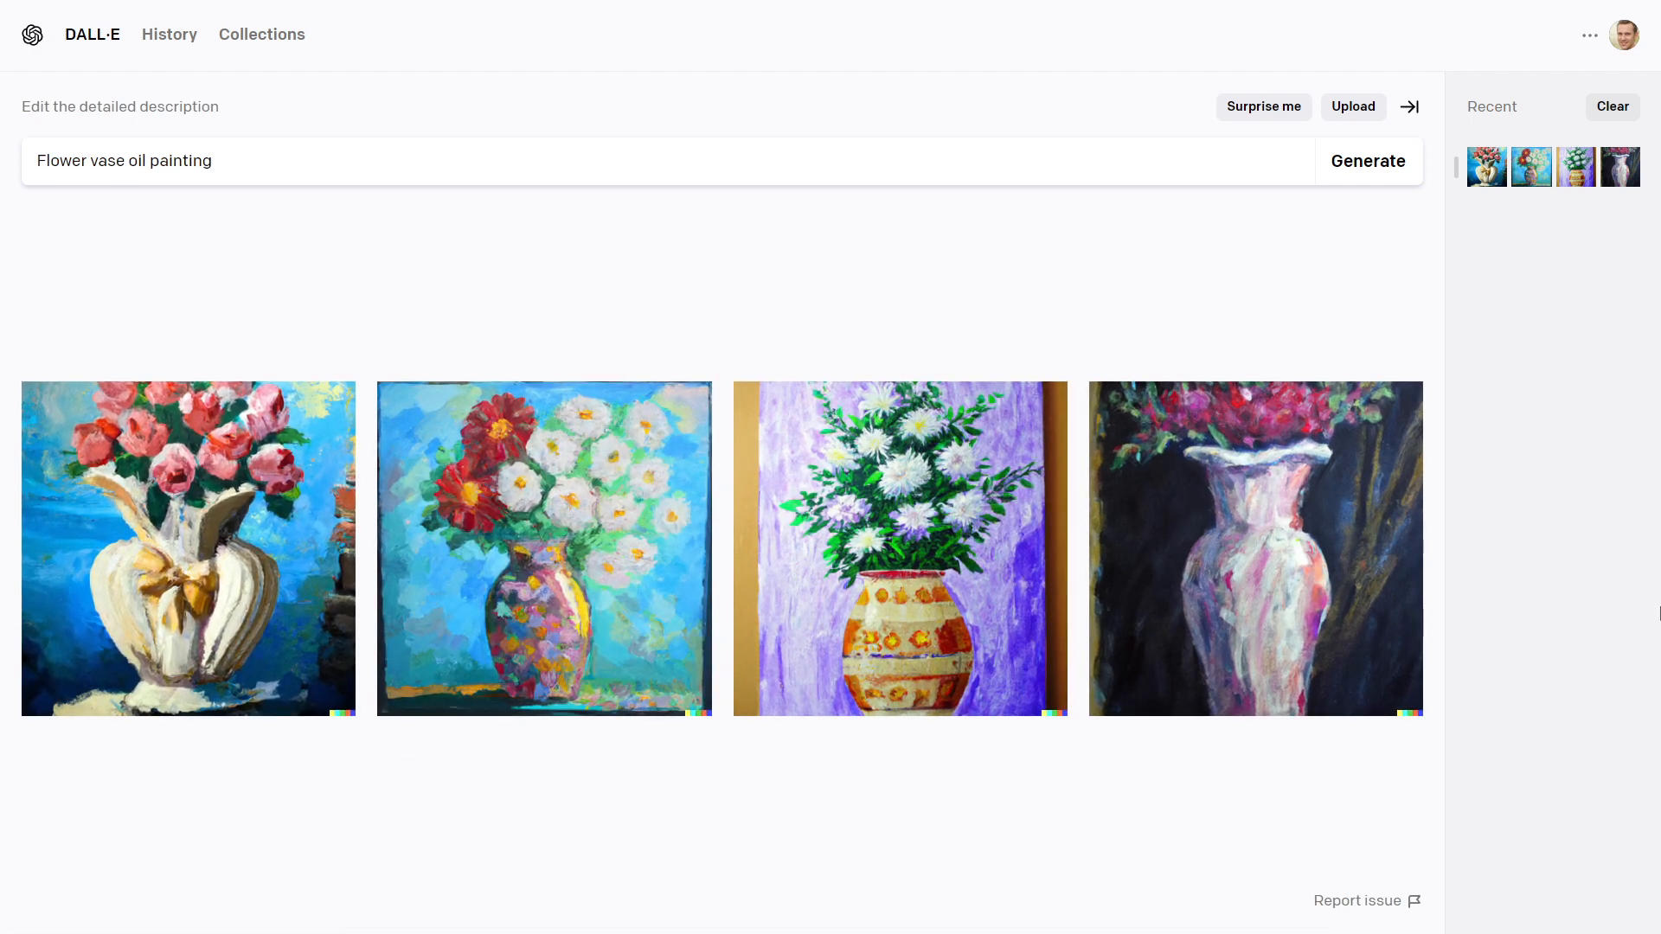
# Select the blue-background vase painting, bring up the original in the editor and download it as PNG.
pyautogui.click(551, 557)
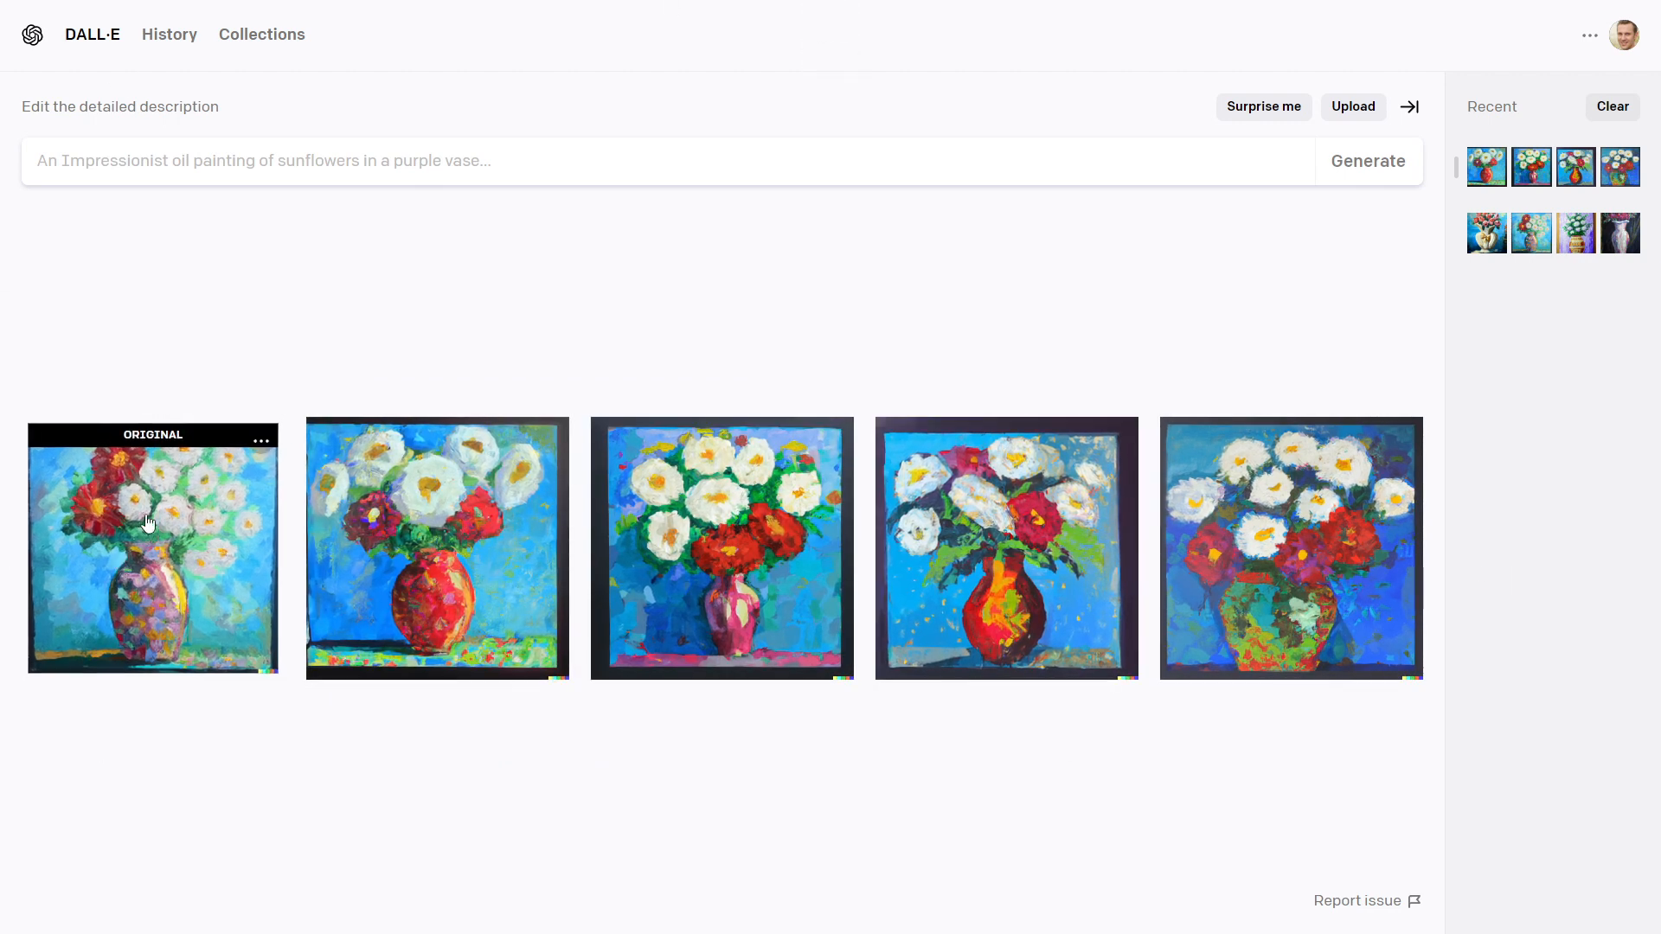
pyautogui.click(137, 545)
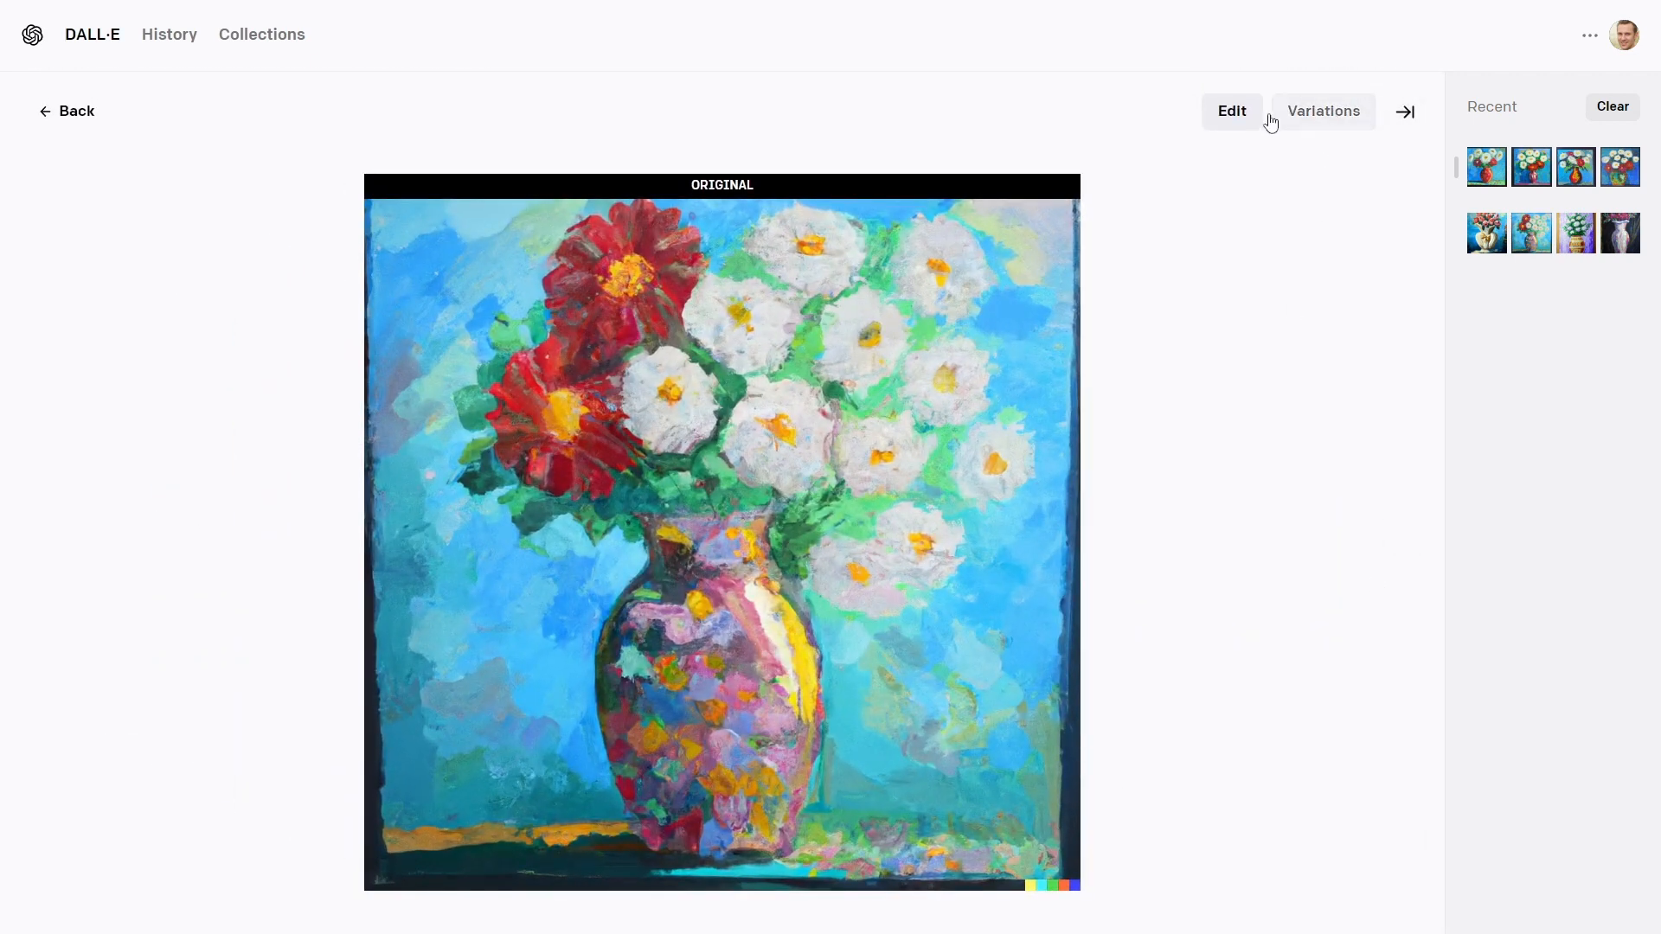
pyautogui.click(1240, 109)
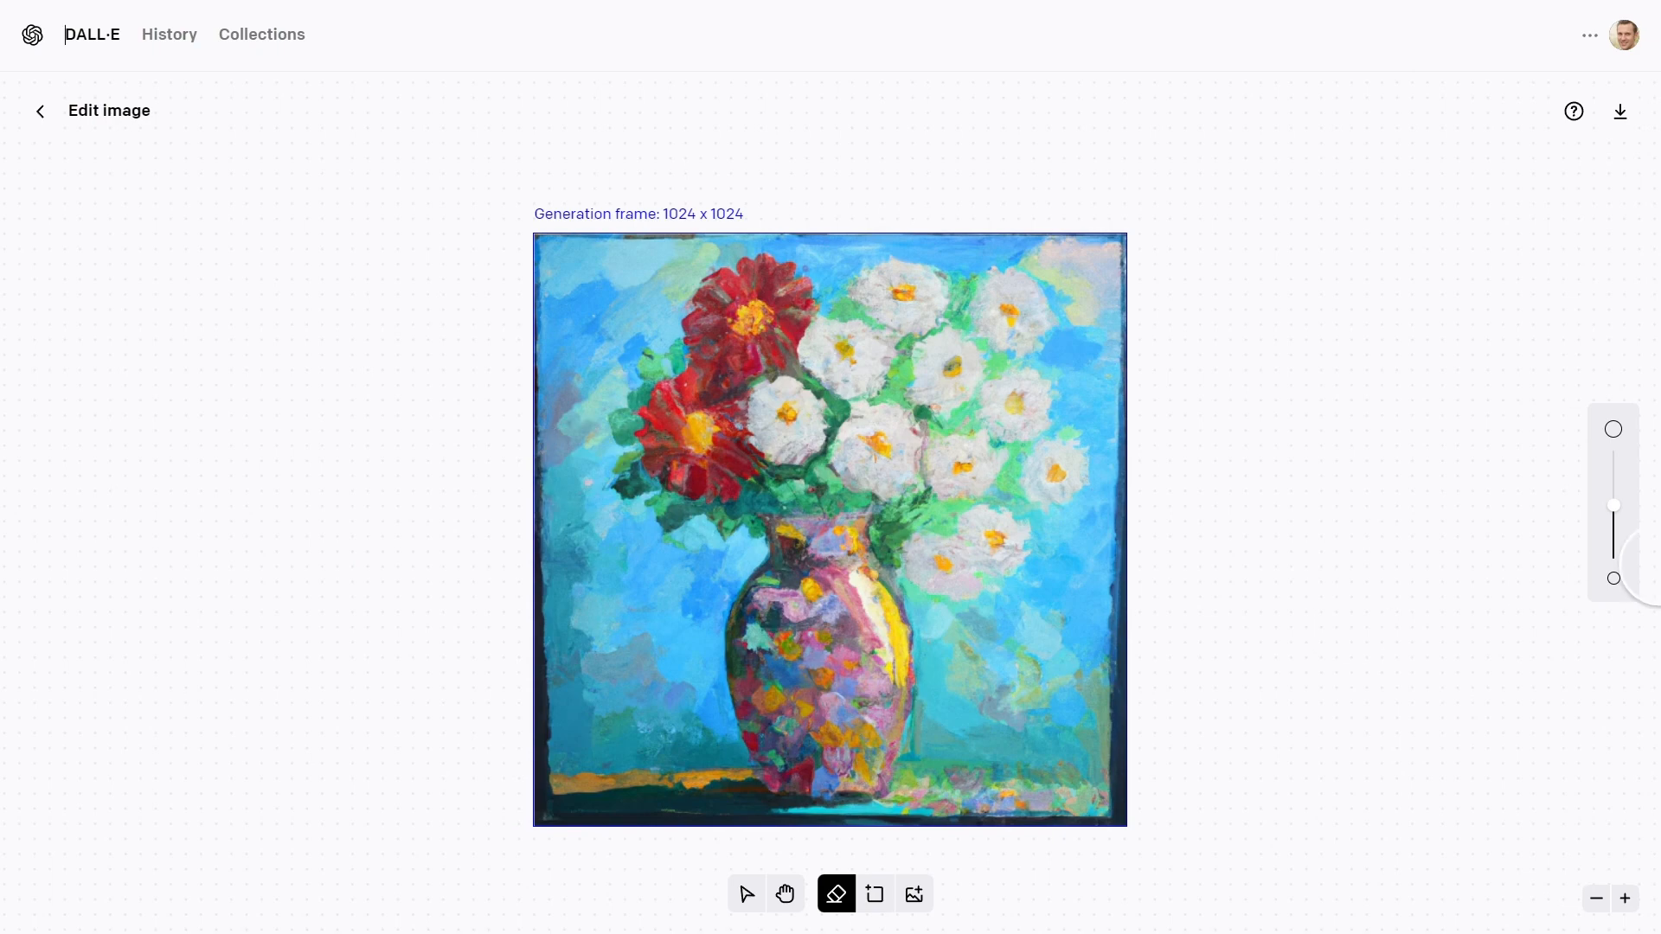
pyautogui.click(1613, 110)
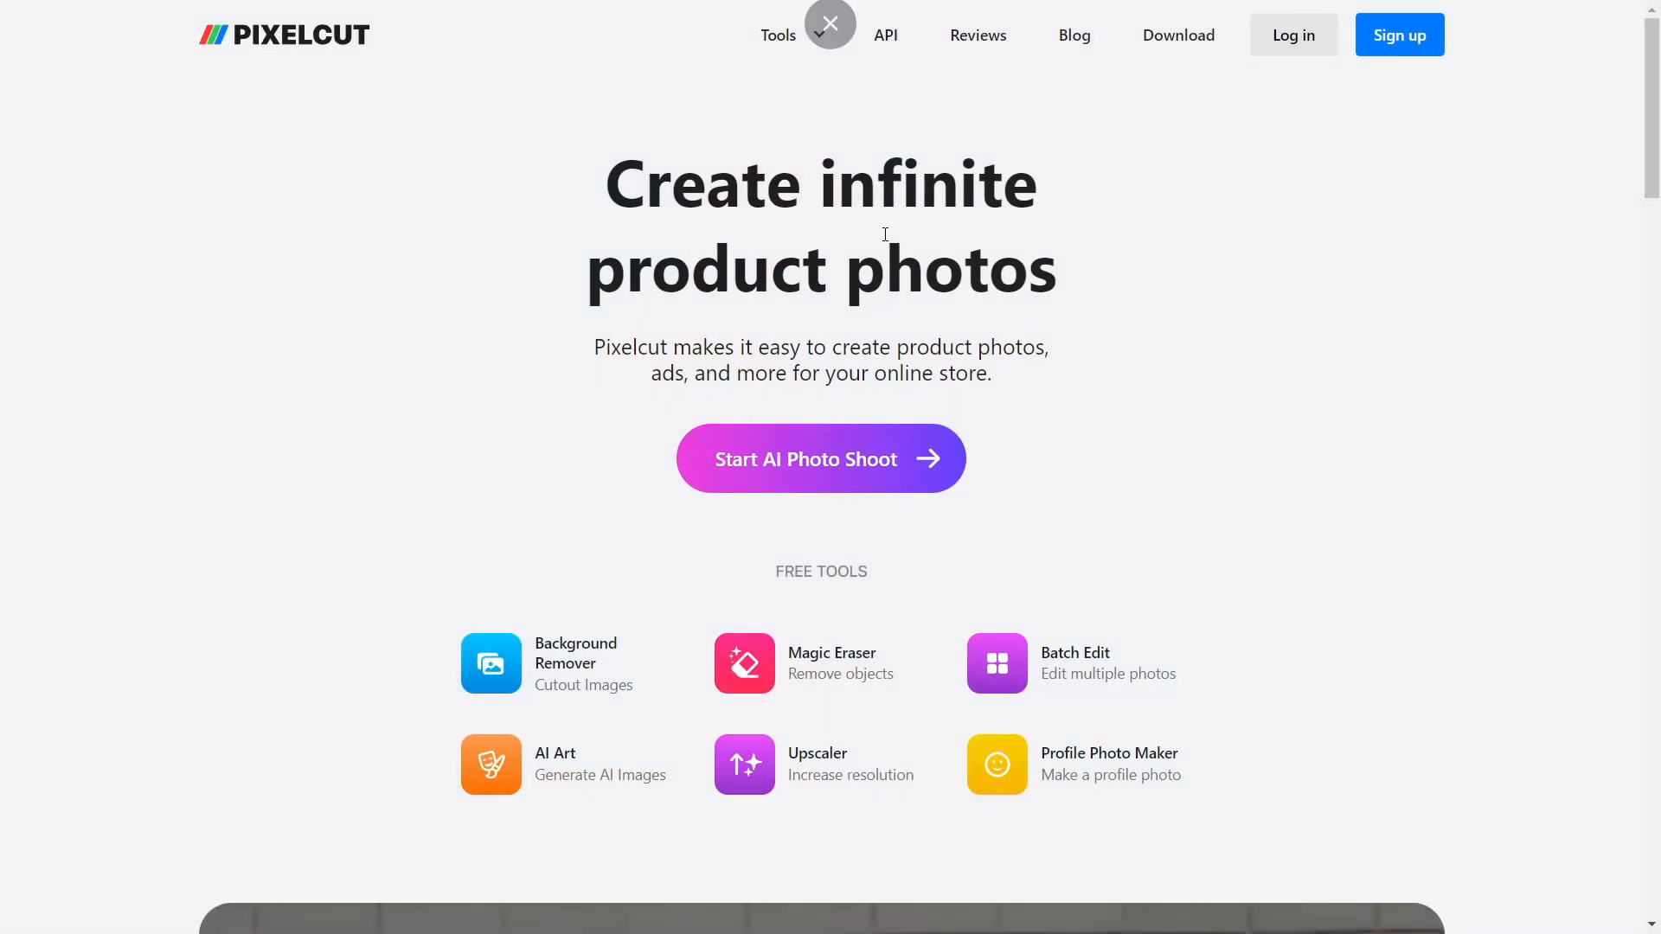
pyautogui.moveTo(1656, 157); pyautogui.dragTo(1657, 219)
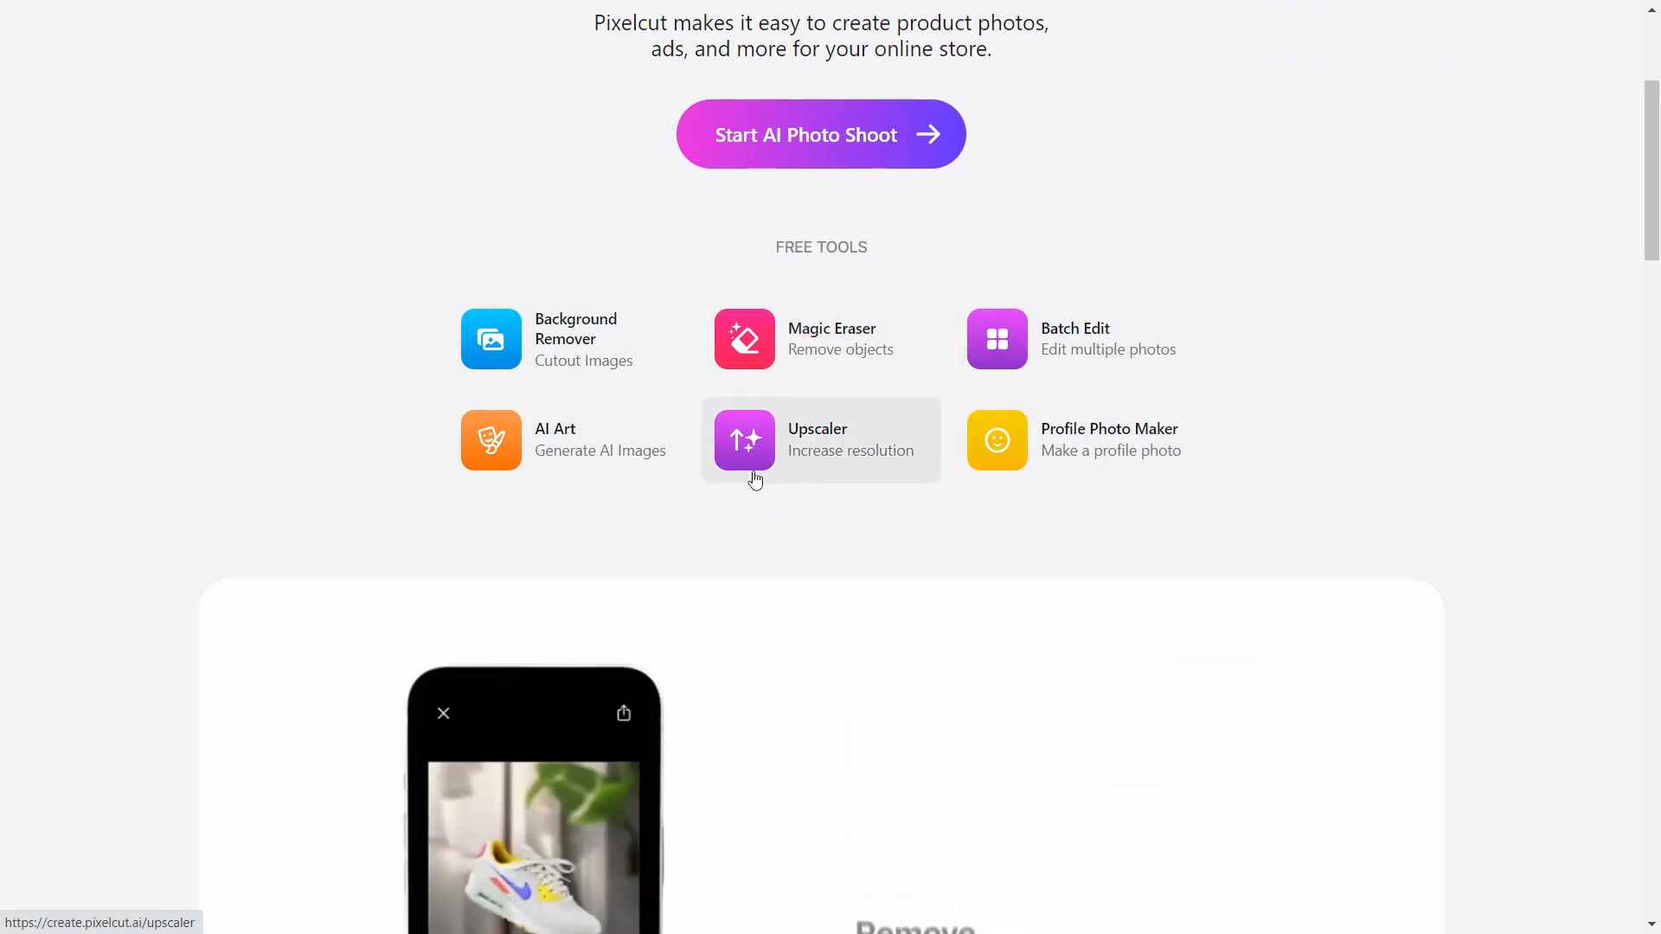
pyautogui.scroll(-3, 1550, 500)
pyautogui.scroll(-5, 1493, 584)
pyautogui.scroll(-5, 1417, 685)
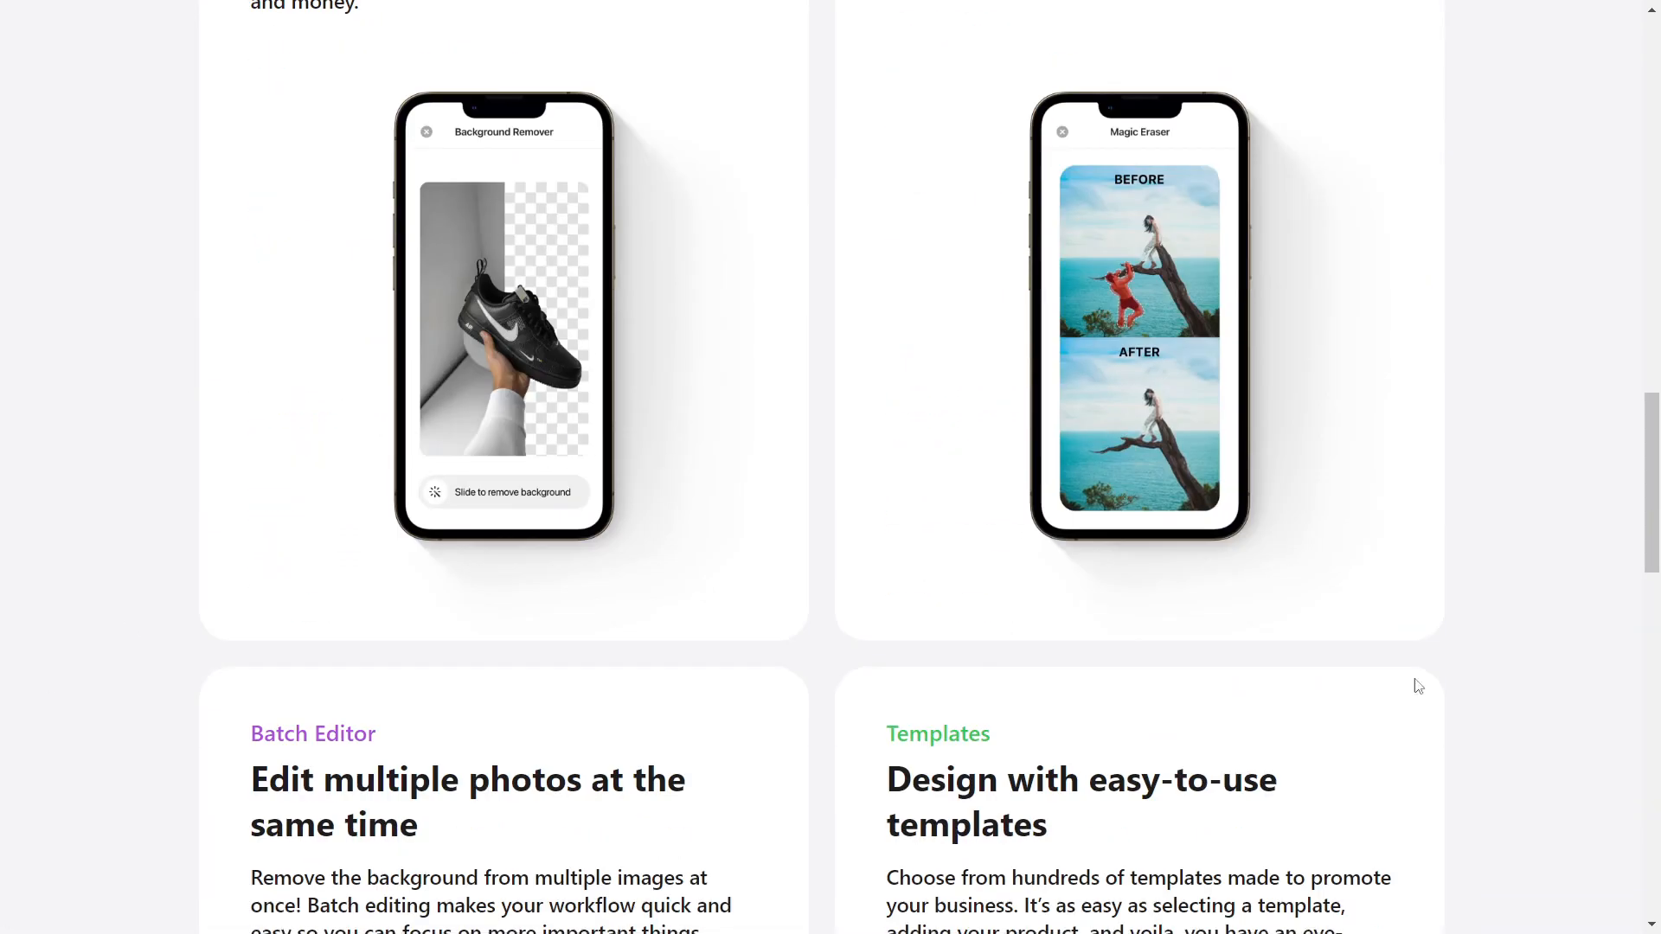
pyautogui.moveTo(1654, 480)
pyautogui.mouseDown()
pyautogui.moveTo(1653, 624)
pyautogui.moveTo(1653, 83)
pyautogui.mouseUp()
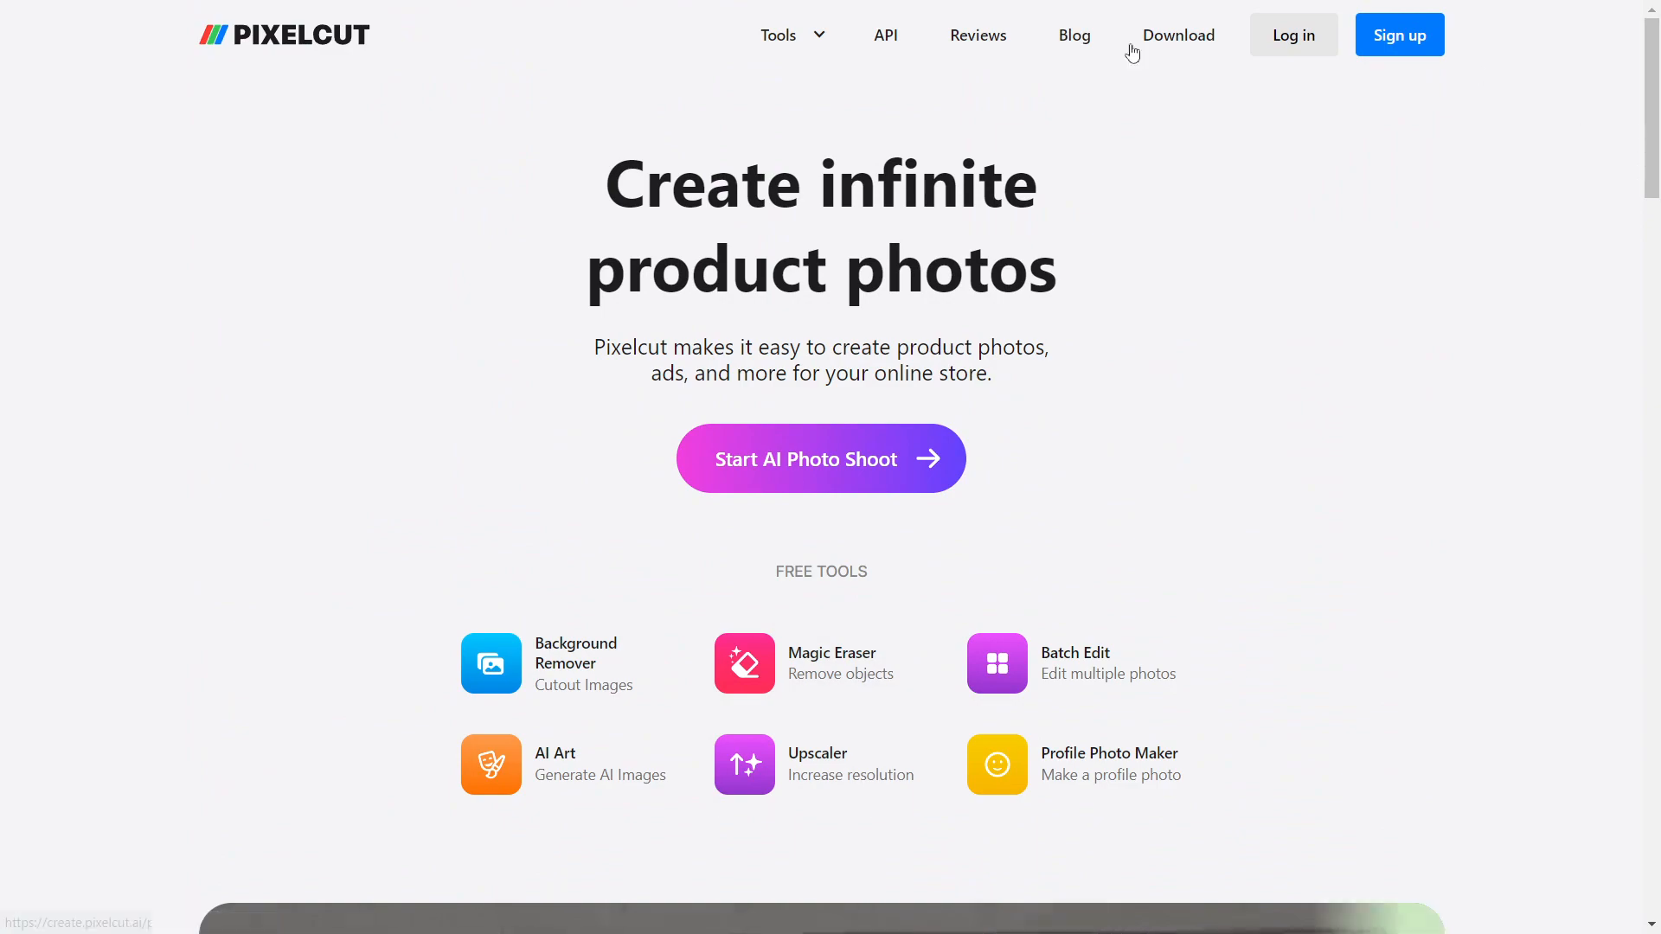
# Sign in to Pixelcut and choose the Image Upscaler tool from the dashboard.
pyautogui.click(1402, 39)
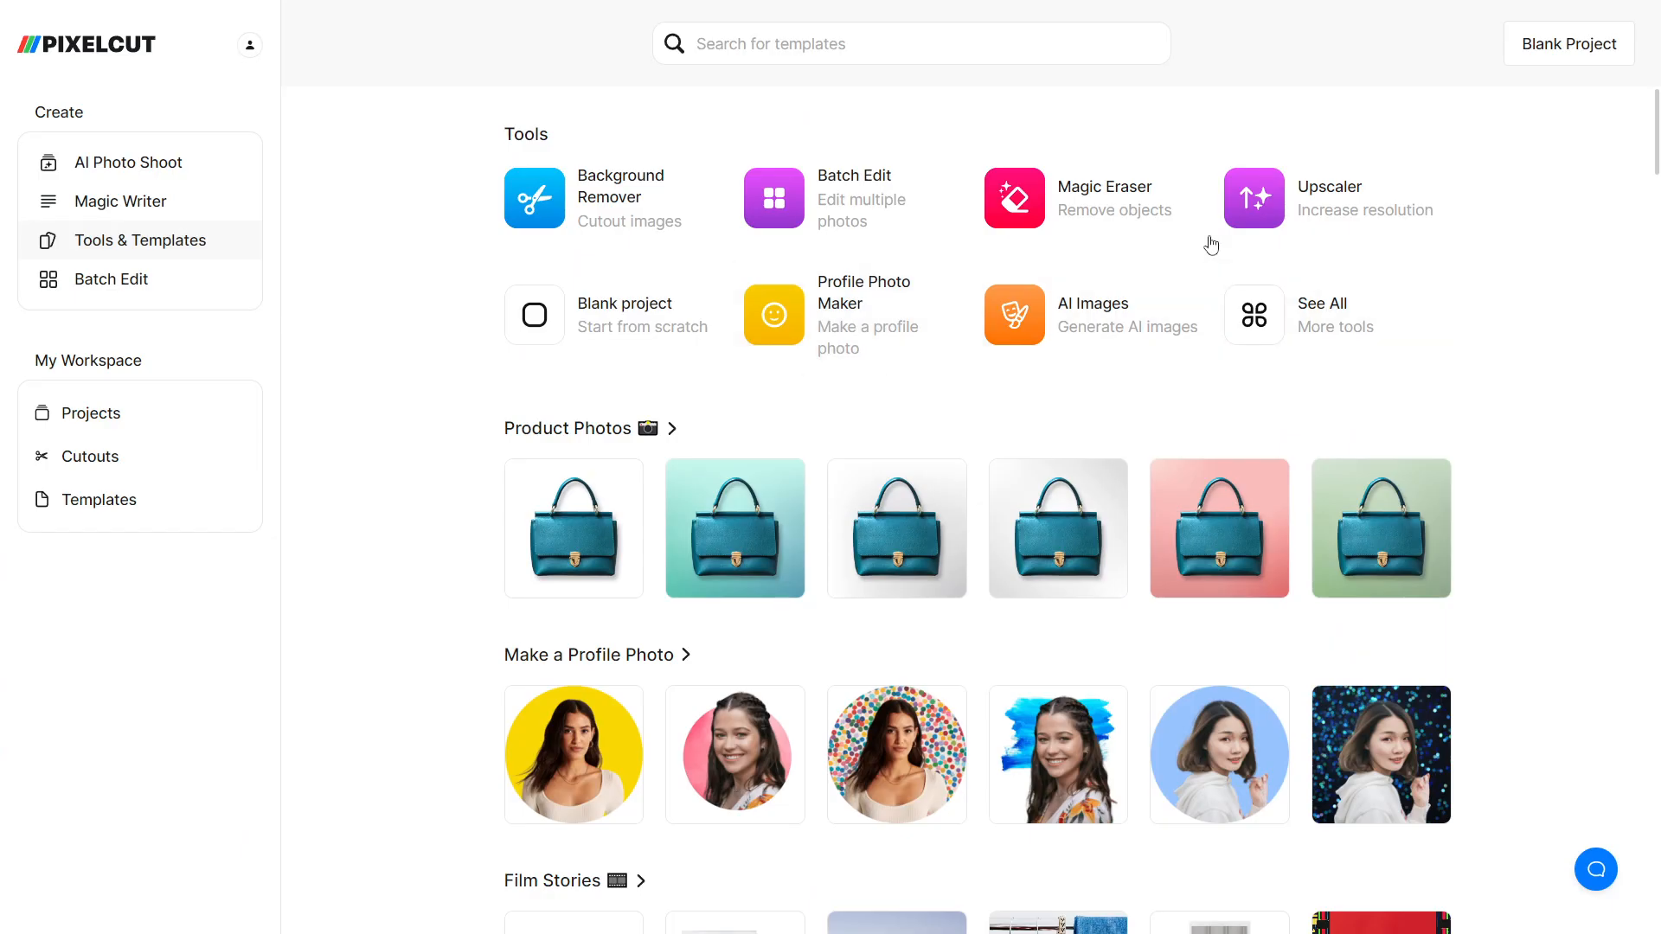
pyautogui.click(1374, 206)
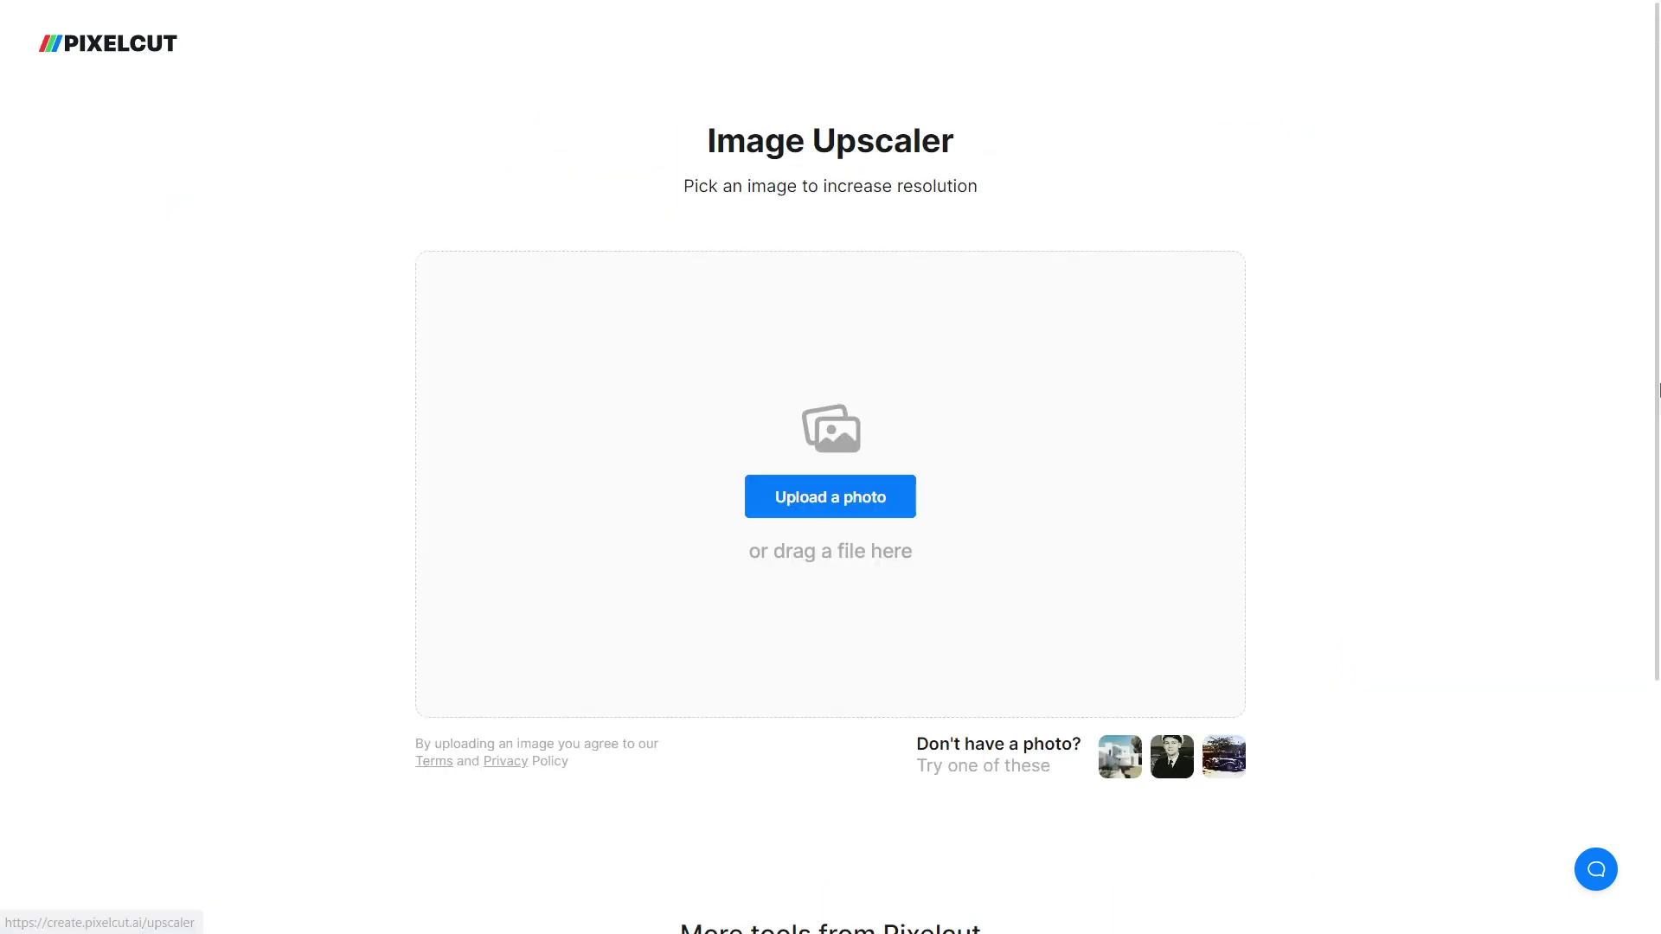
# Upload the DALL-E painting PNG and upscale it 4x to 4096 px.
pyautogui.click(820, 573)
pyautogui.click(1480, 853)
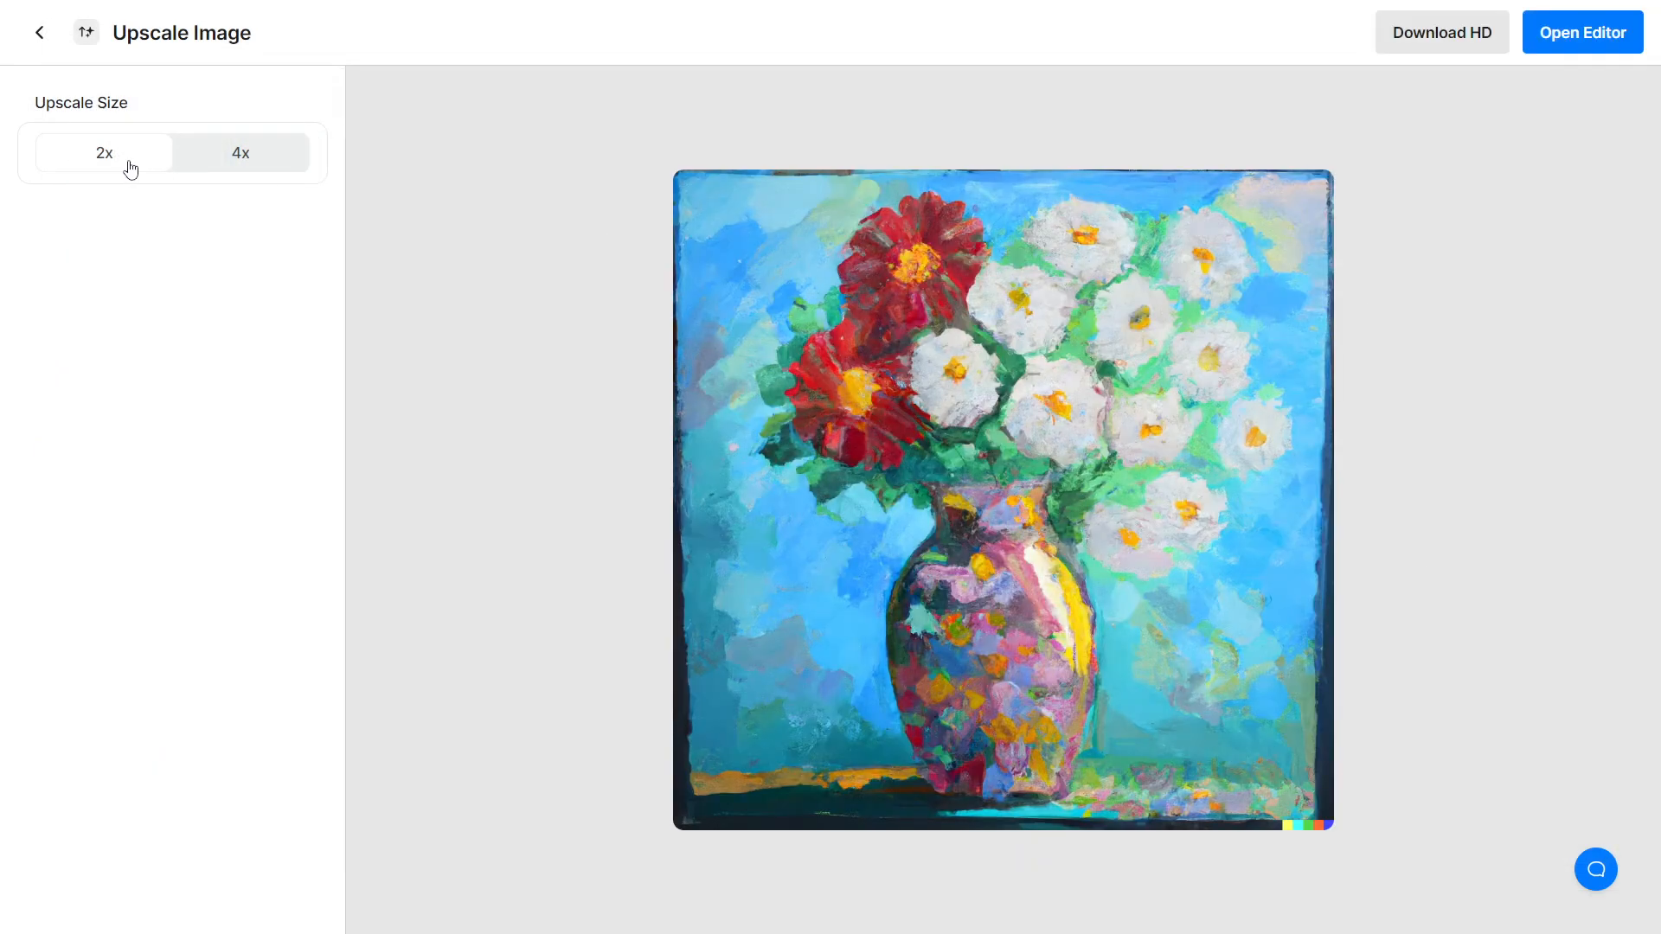
pyautogui.click(272, 152)
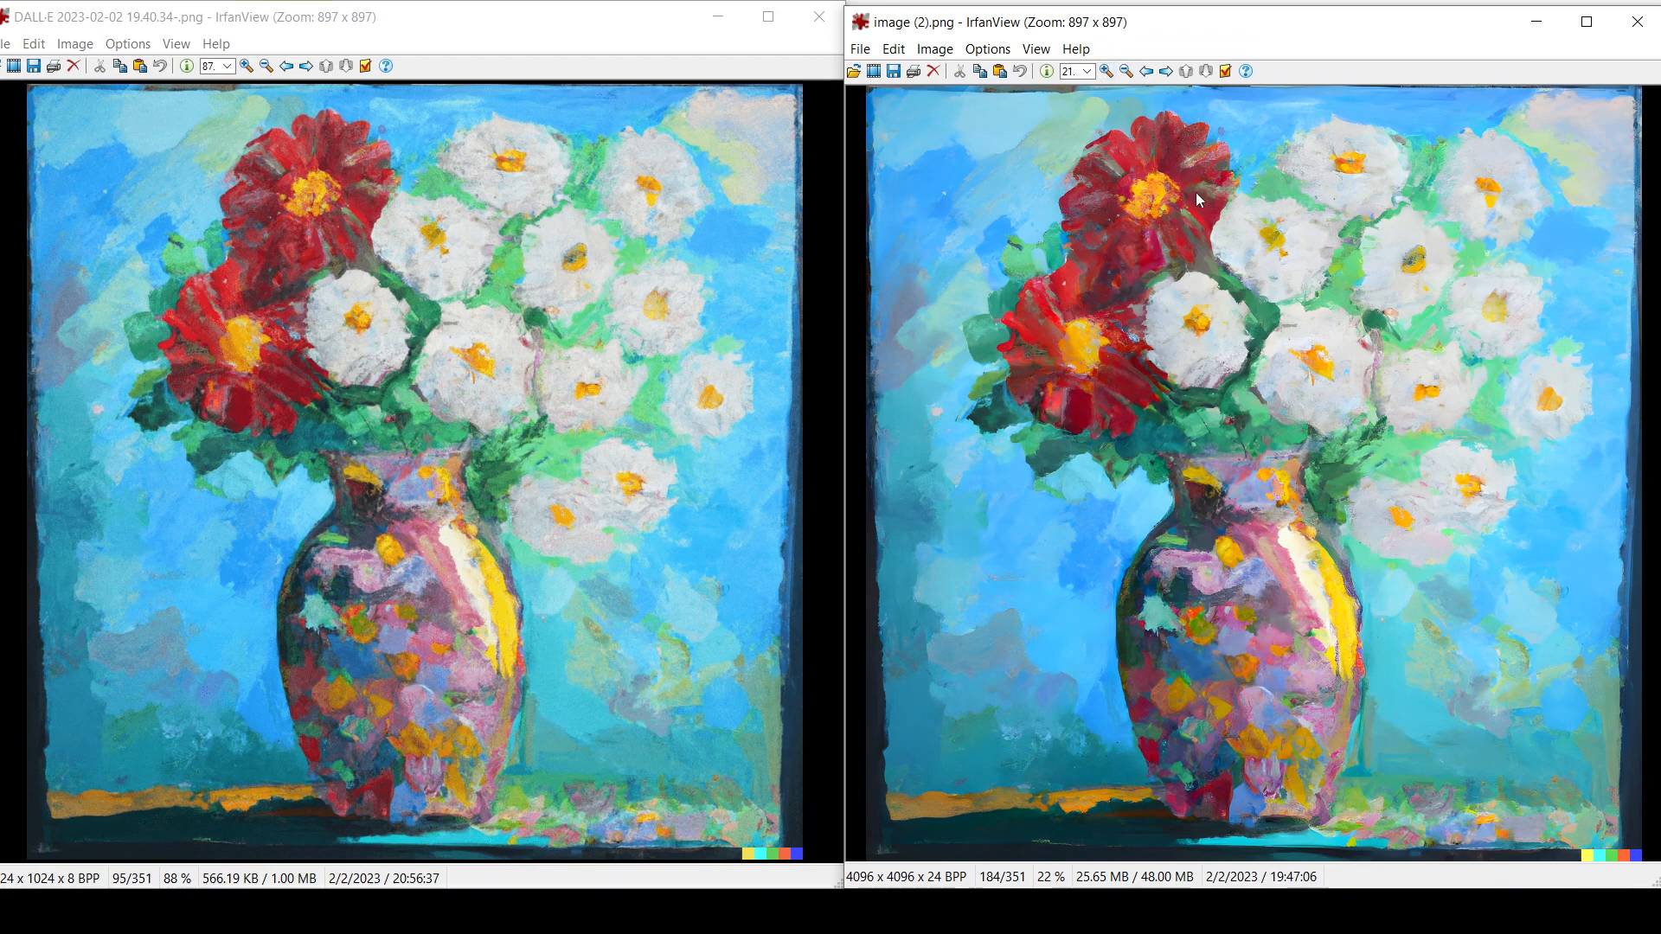
# Zoom in three times on the 4096 px upscaled painting.
pyautogui.click(1112, 72)
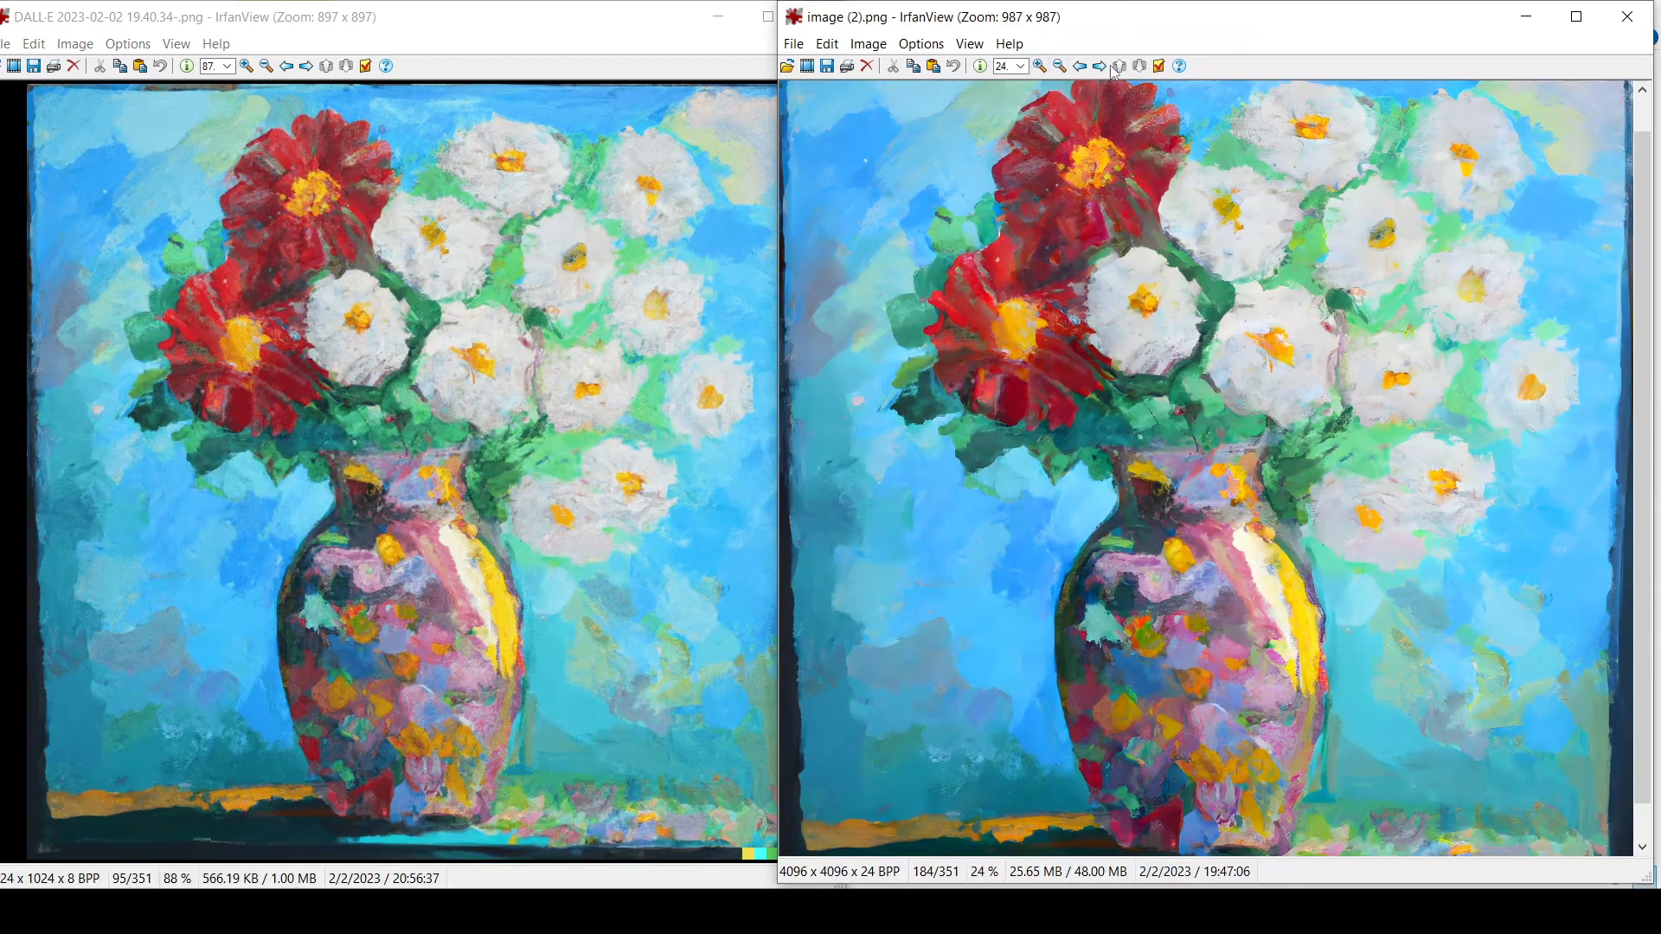
pyautogui.click(1042, 67)
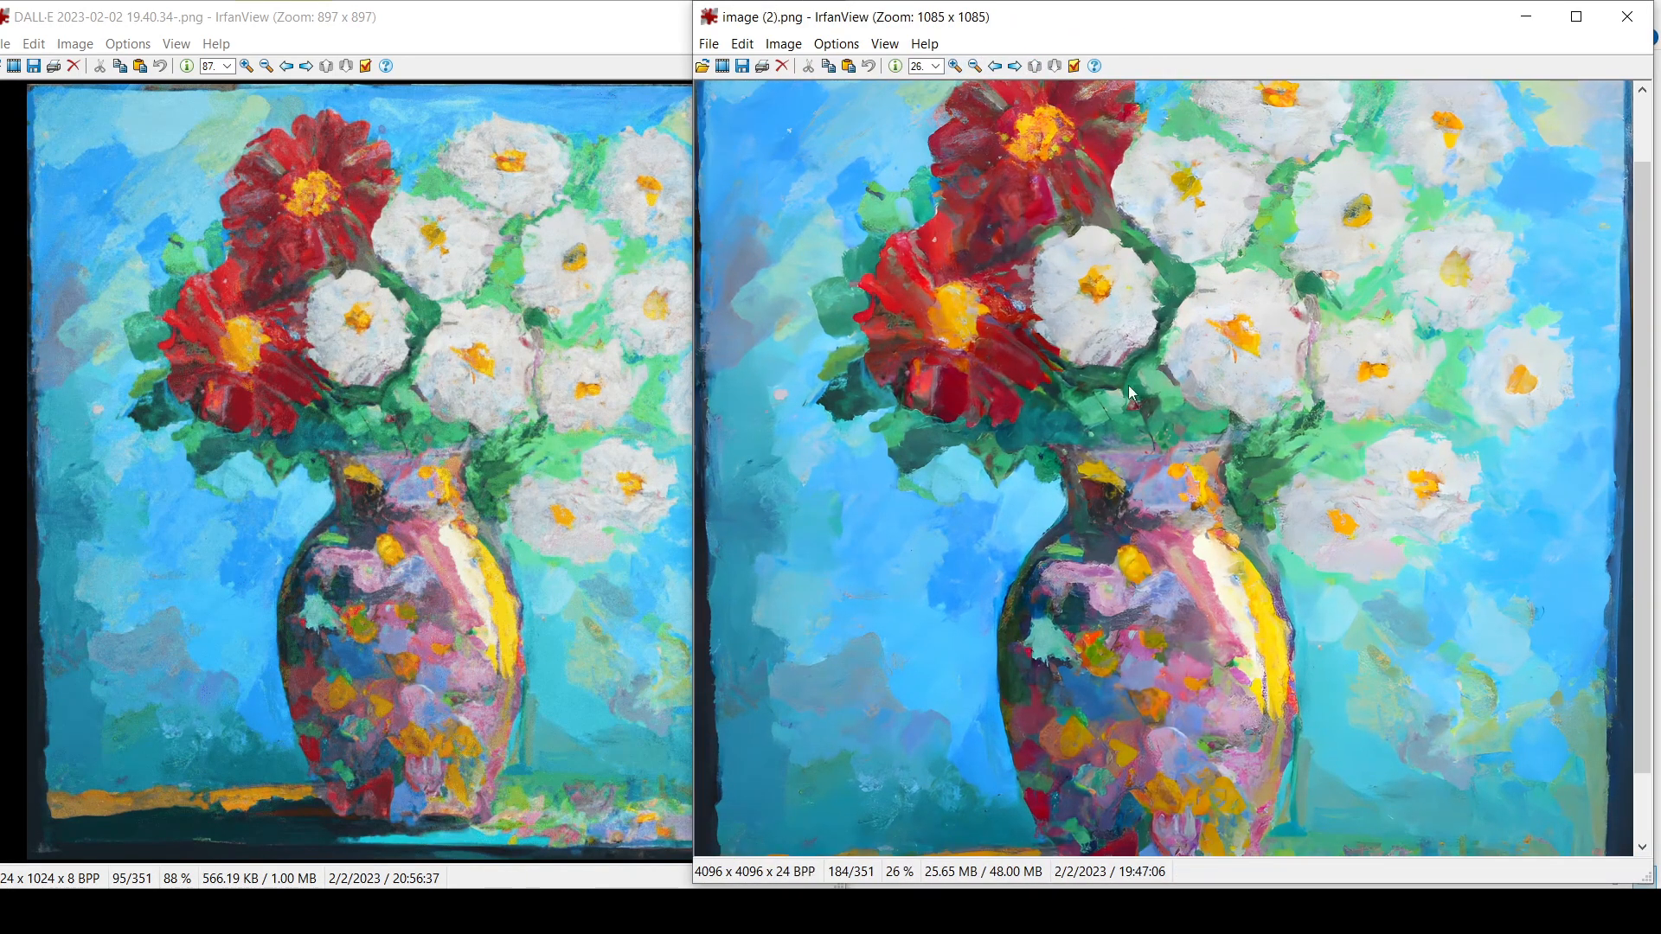
pyautogui.click(956, 66)
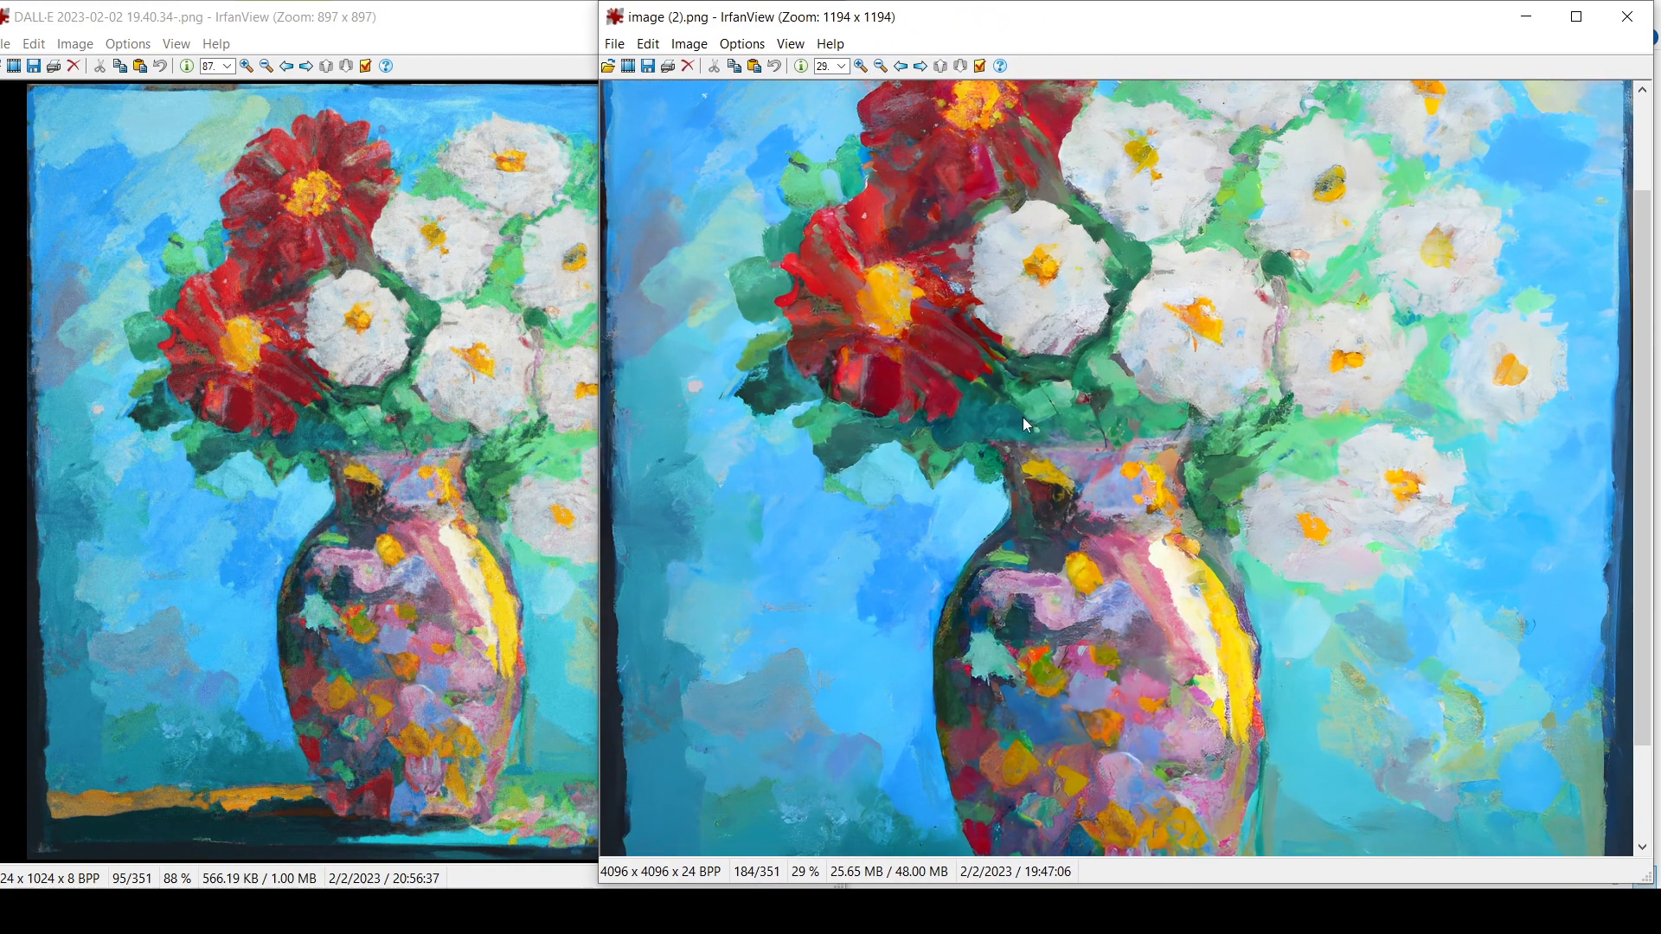
# Zoom in on the 1024 px original, then bring the upscaled window forward and nudge it right.
pyautogui.click(420, 38)
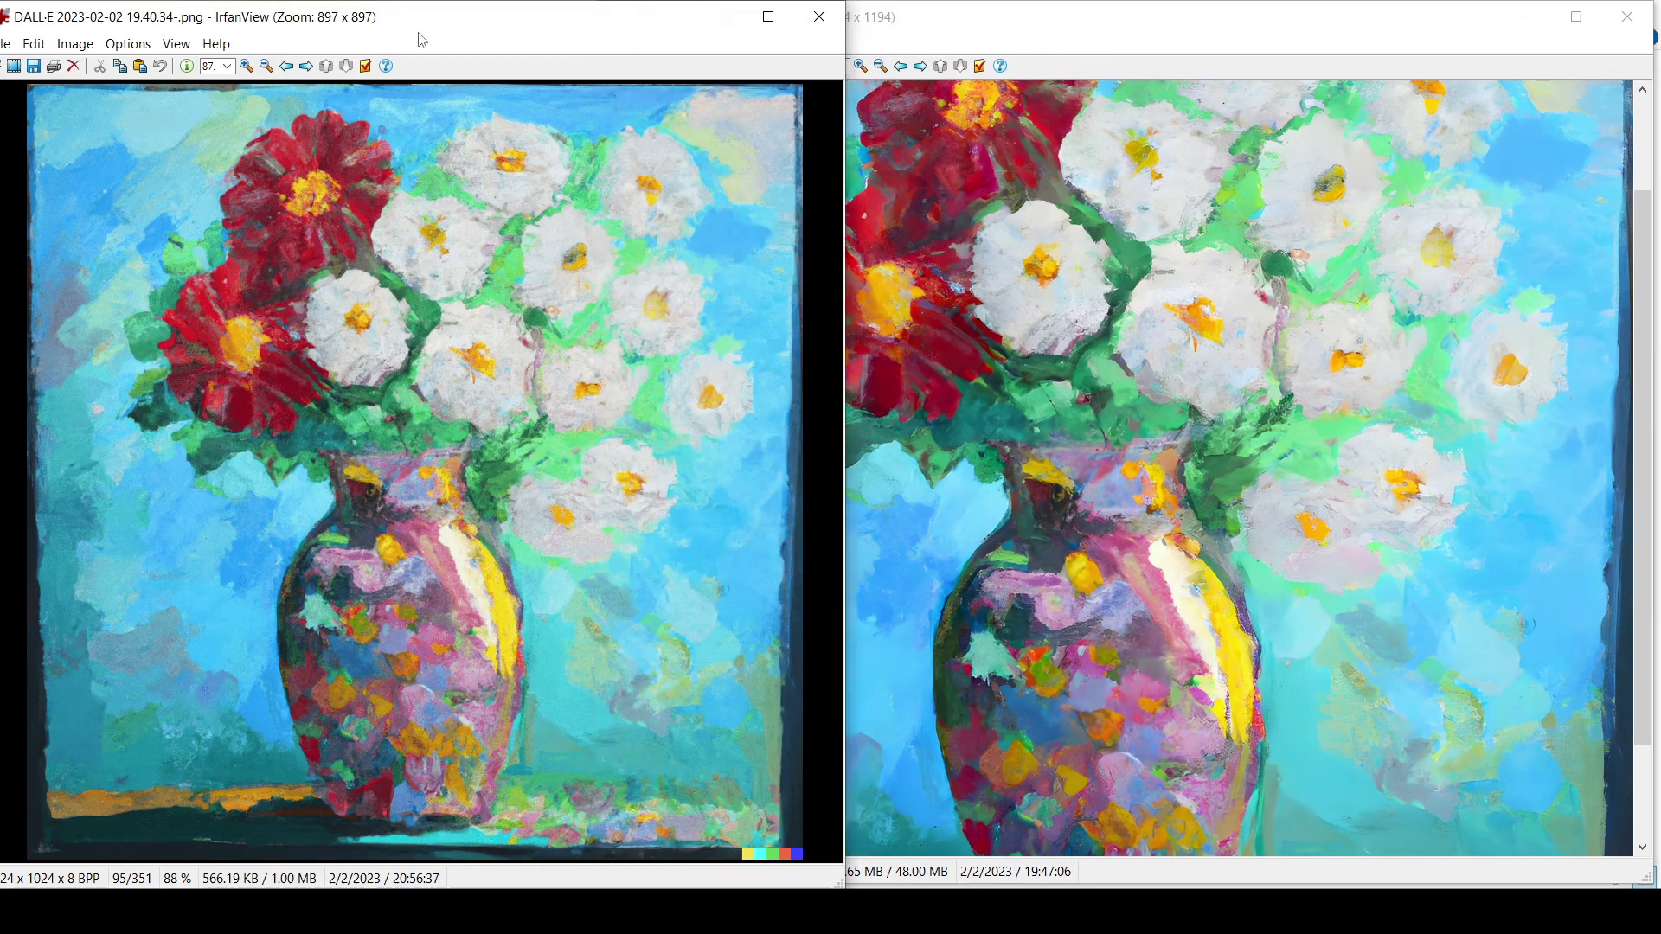
pyautogui.click(248, 65)
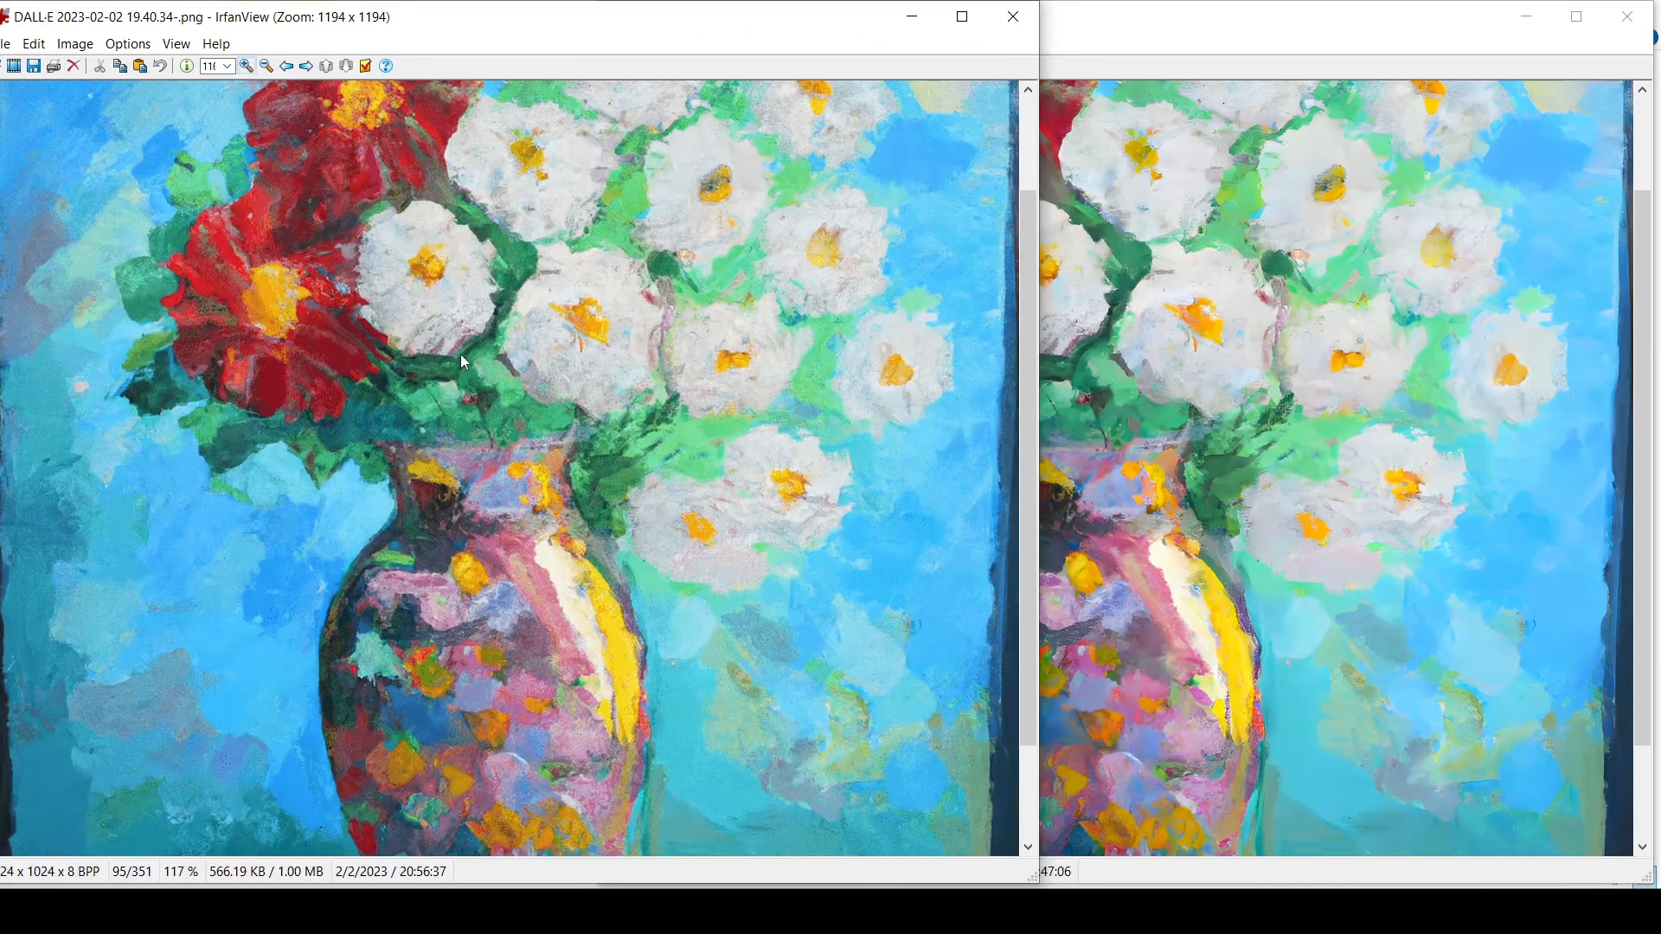
pyautogui.moveTo(1029, 325); pyautogui.dragTo(1030, 233)
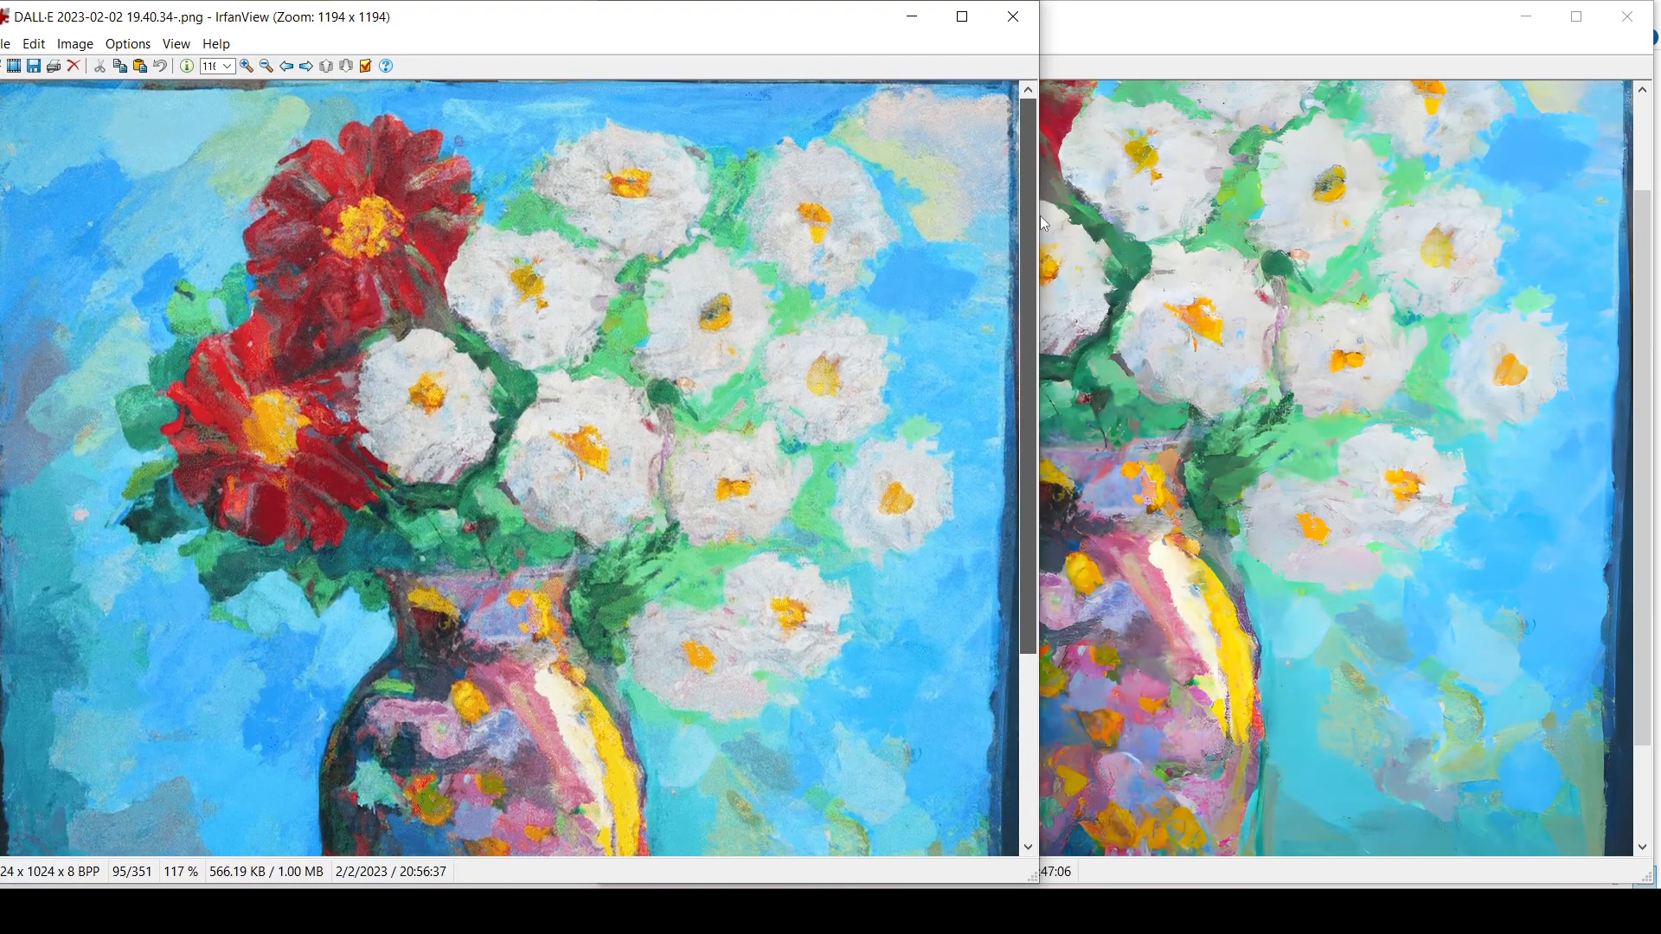
pyautogui.click(247, 67)
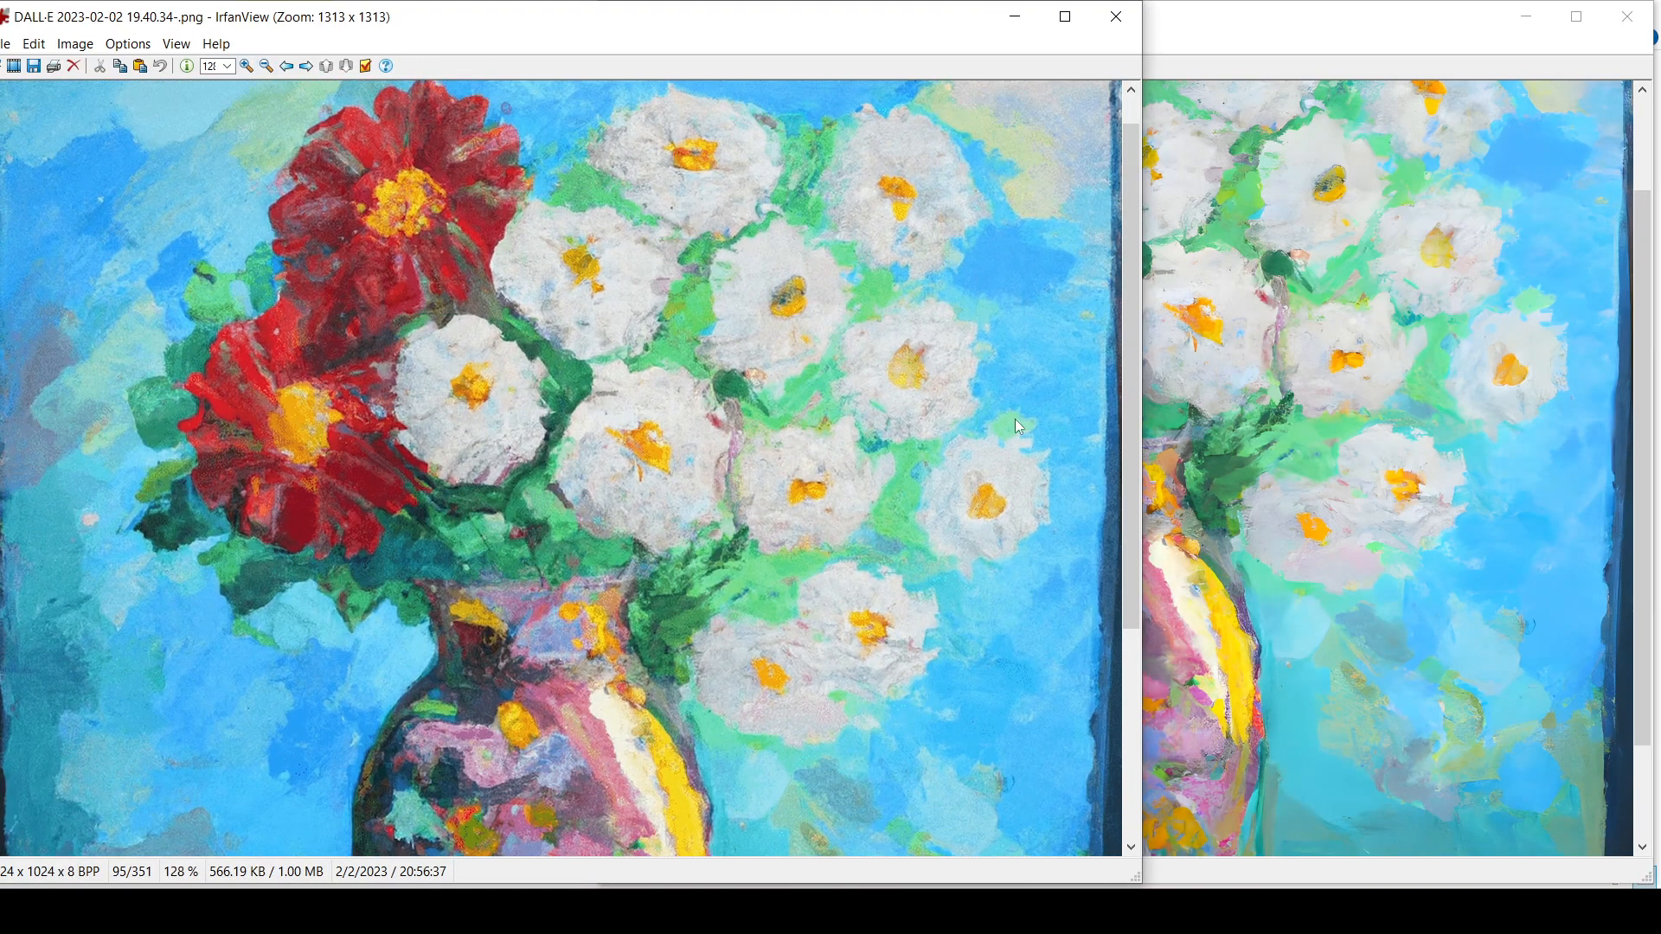
pyautogui.click(1235, 45)
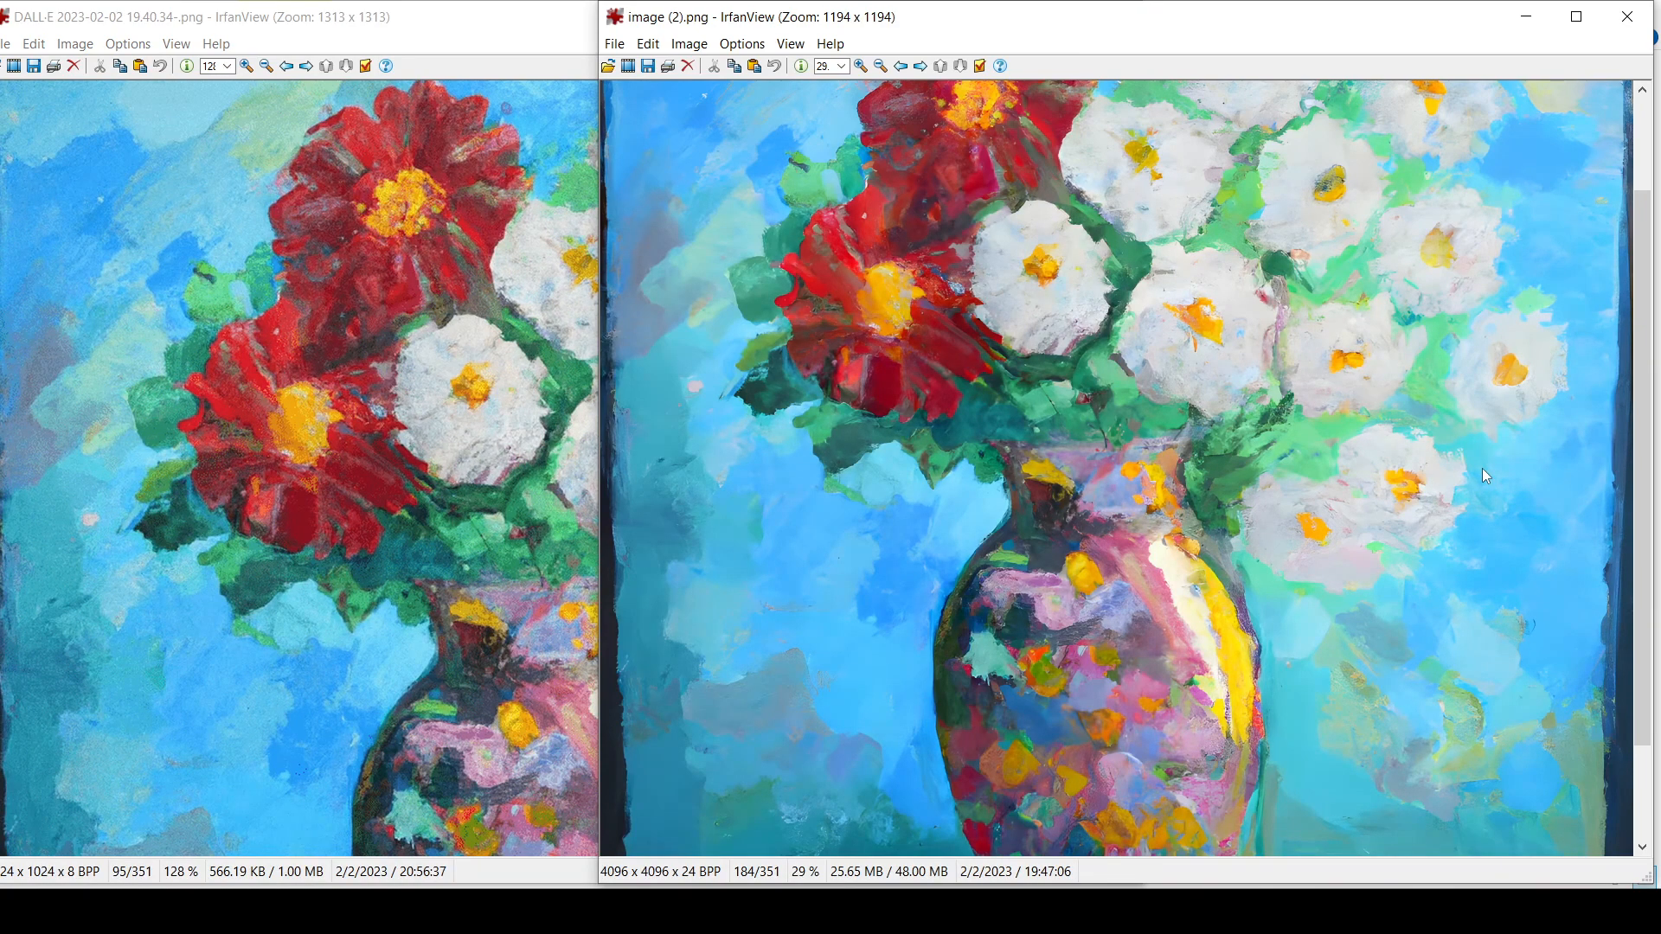
pyautogui.moveTo(975, 34); pyautogui.dragTo(1038, 26)
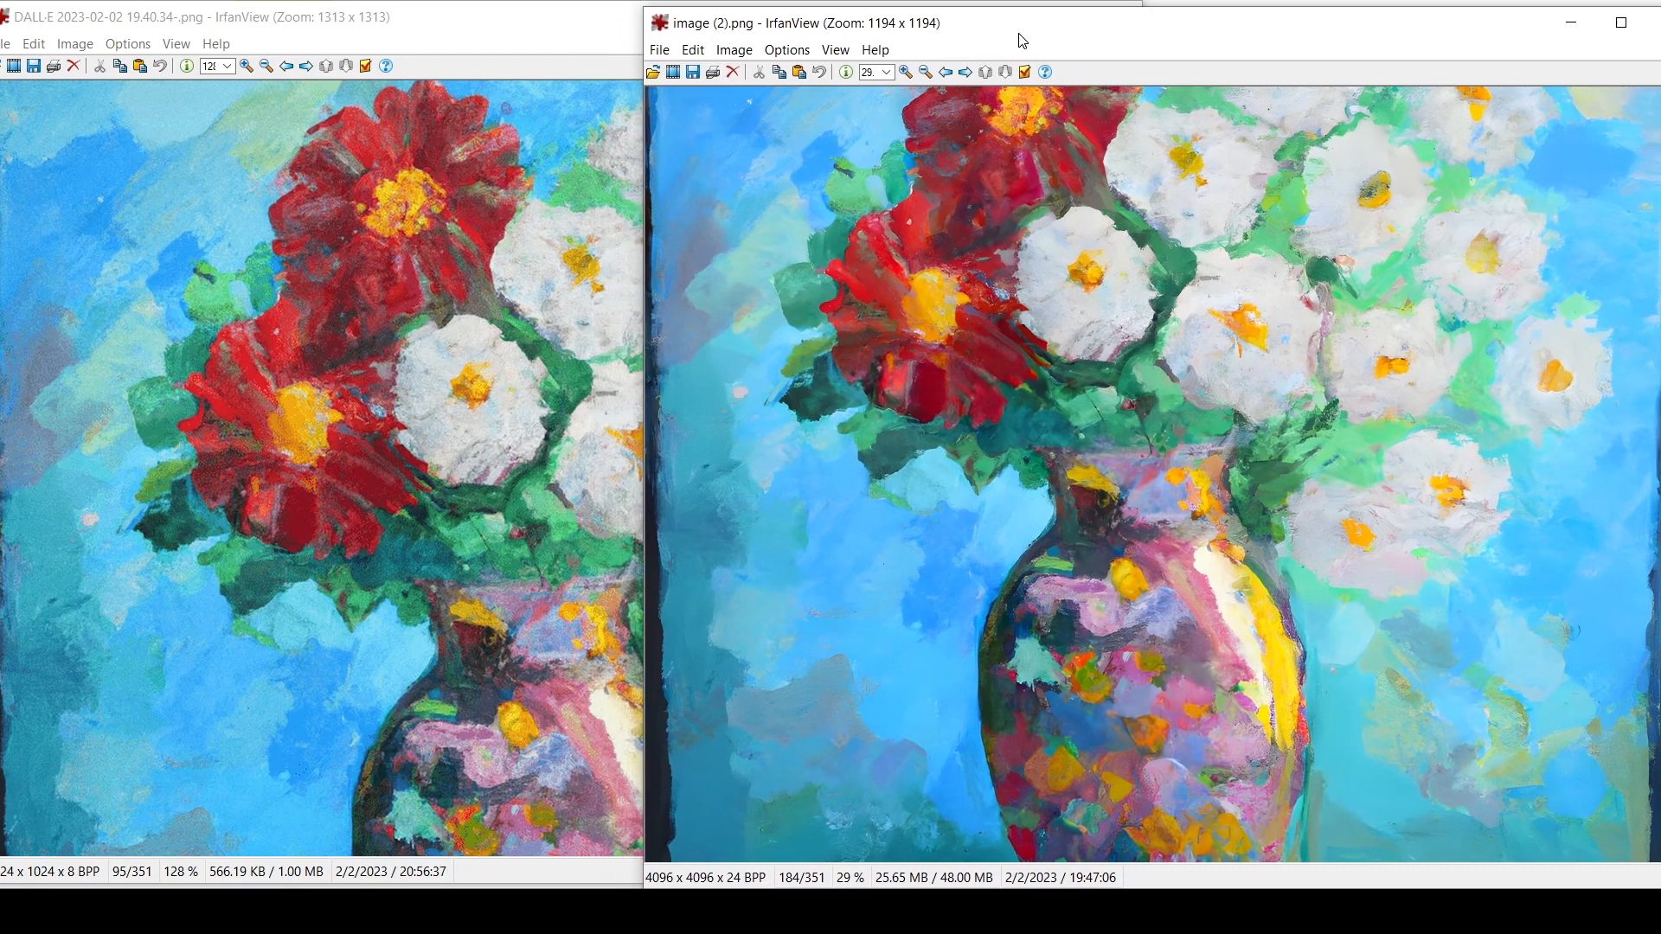